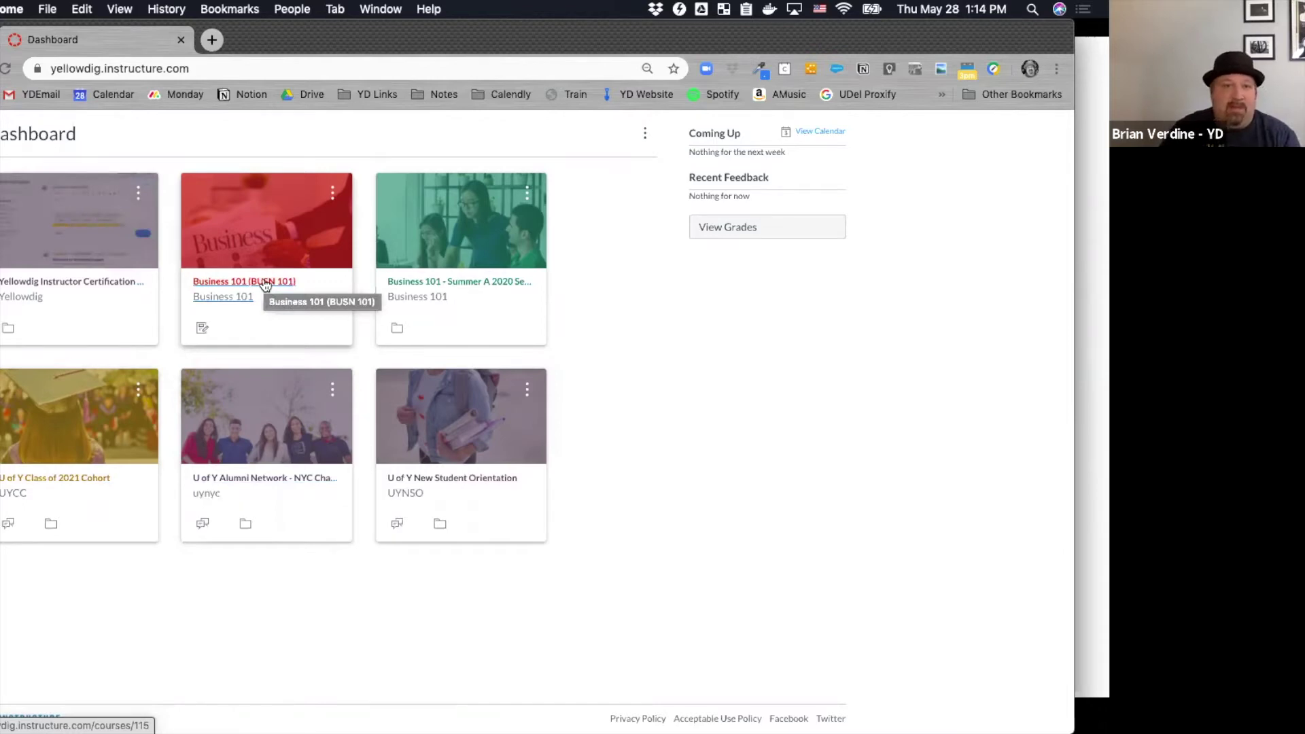
Step: Open the Yellowdig Engage community of the Business 101 (BUSN 101) course
click(265, 284)
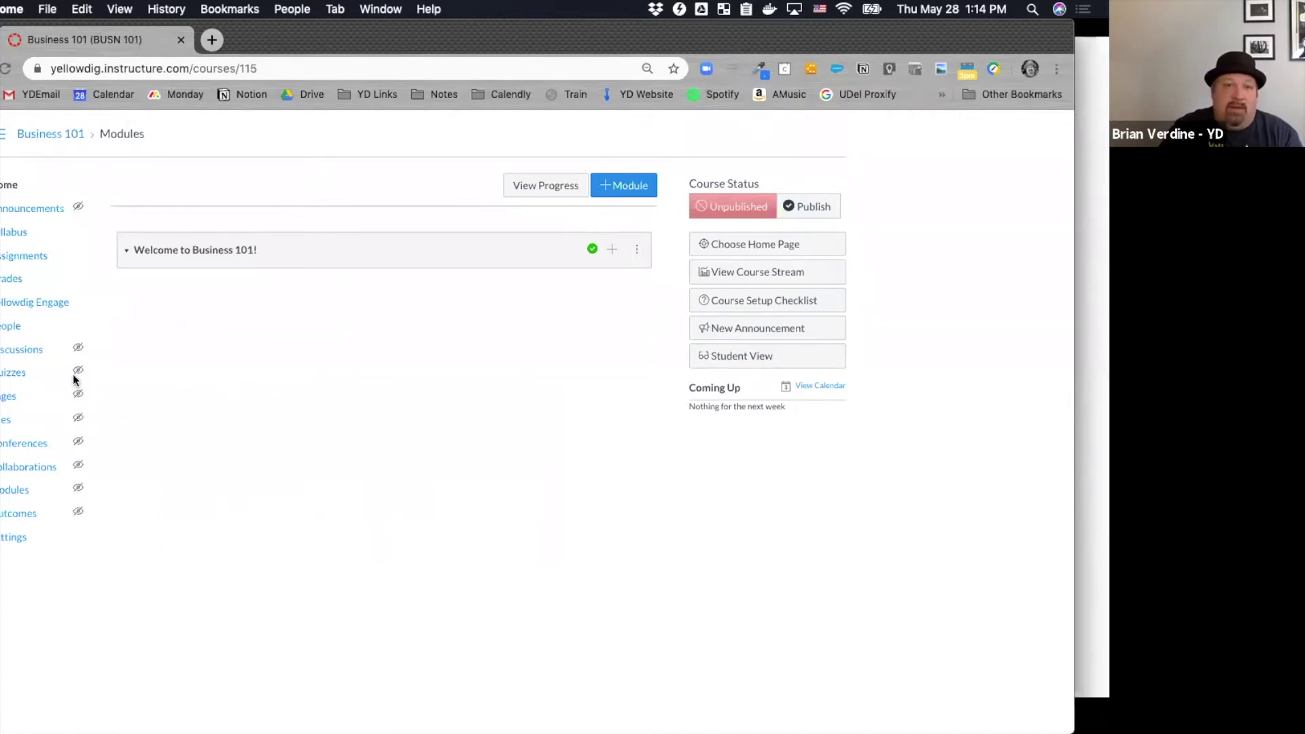
click(39, 307)
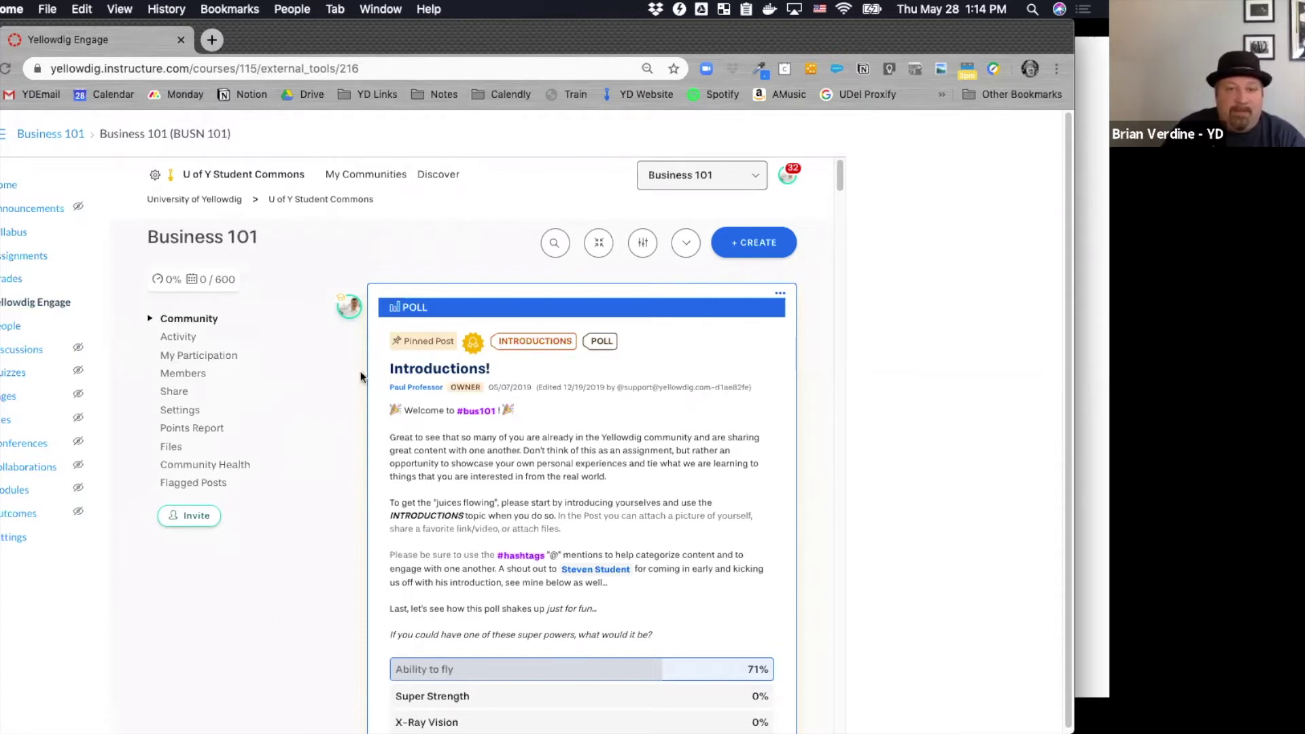
Step: Skim the community feed from the pinned Introductions! poll down to the Citigroup article post and return to the start
scroll(422, 398, down, 1)
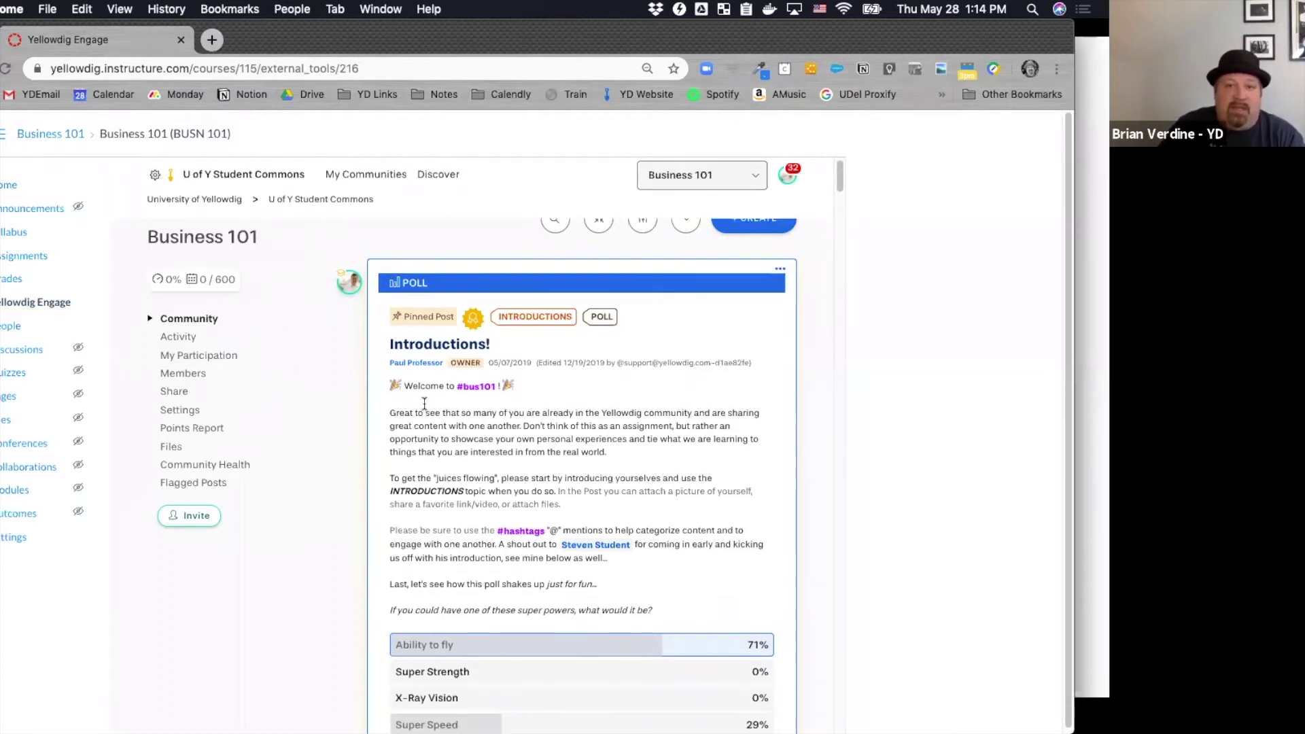
scroll(451, 408, down, 8)
scroll(475, 442, down, 5)
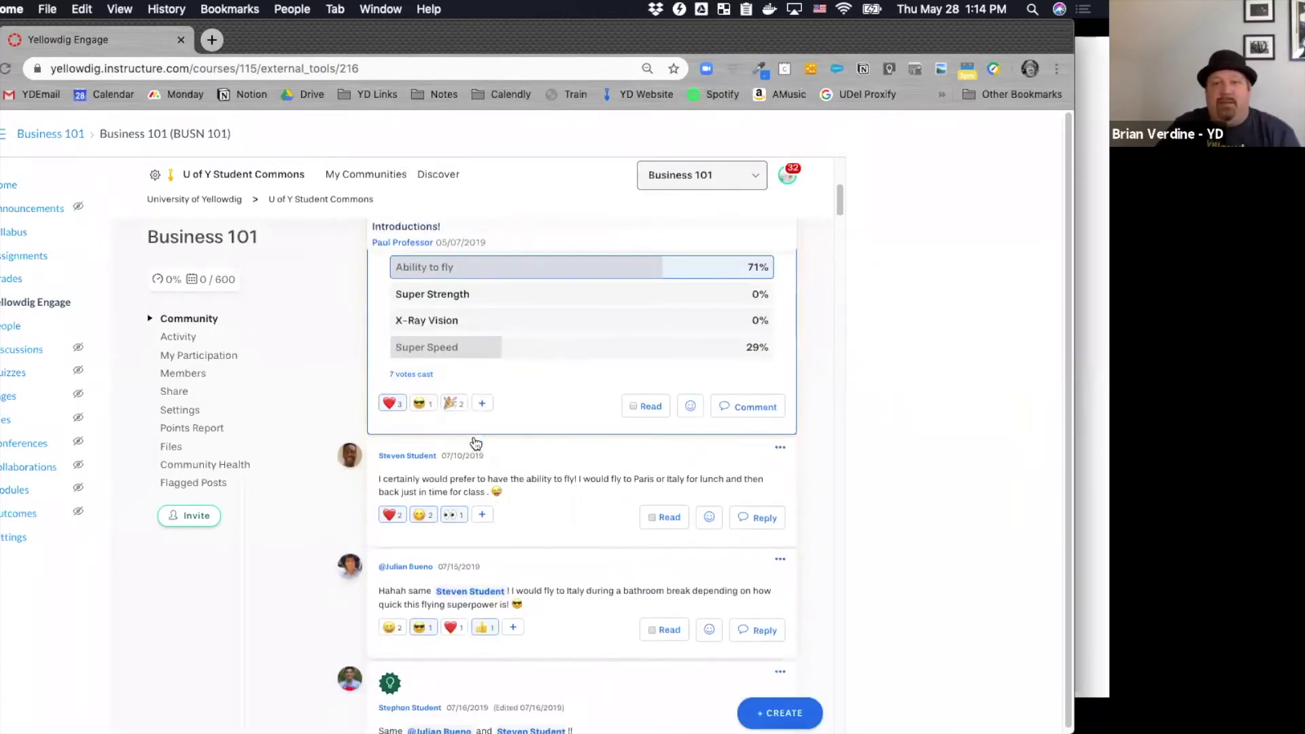
scroll(476, 442, down, 5)
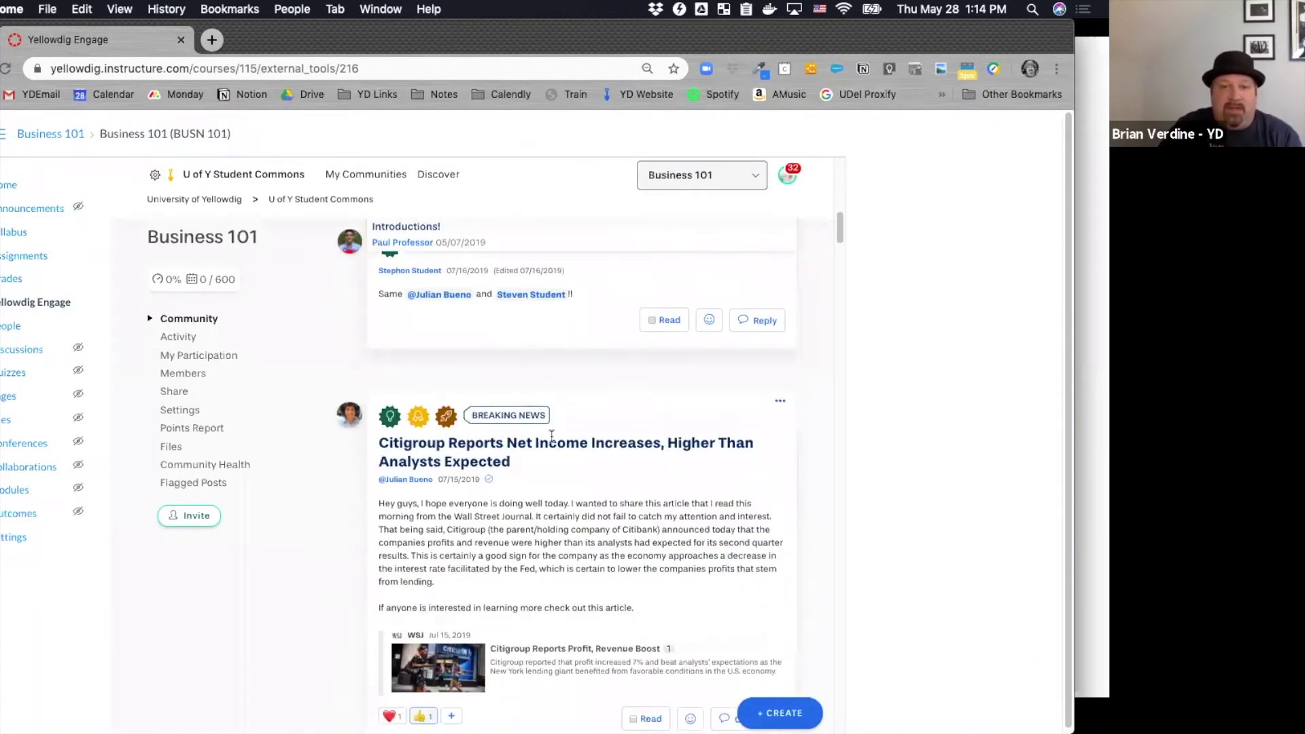
scroll(551, 436, down, 7)
scroll(519, 539, up, 20)
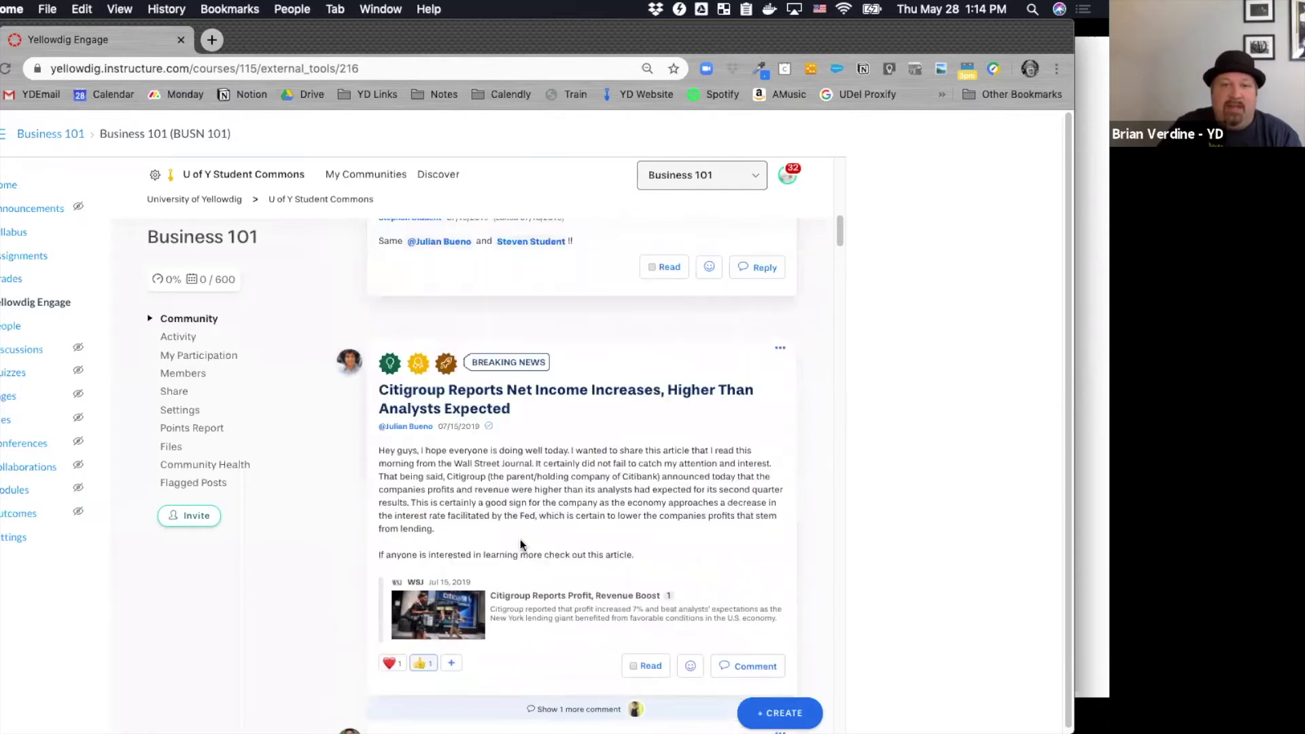
scroll(520, 534, up, 8)
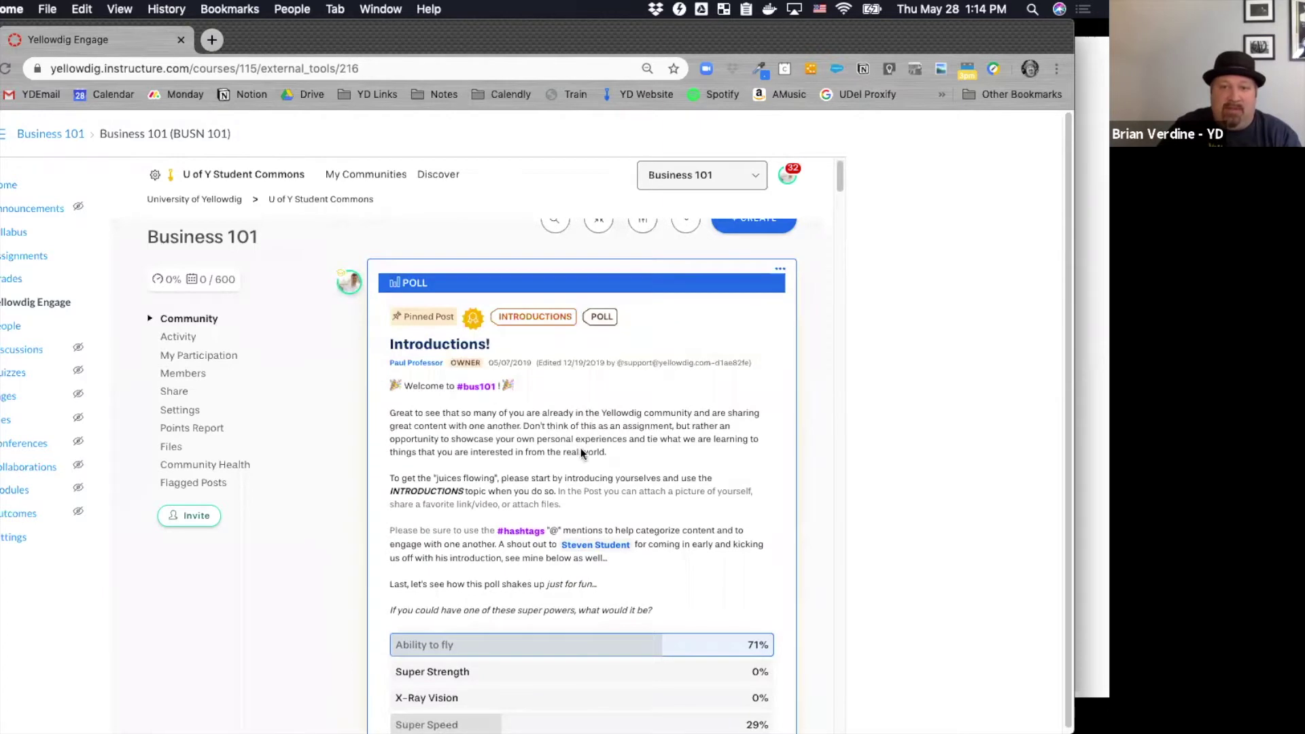
Step: Examine the pinned Introductions! poll with its hashtags, mentions and reactions, plus the comments and accolade badge below it
scroll(594, 435, down, 6)
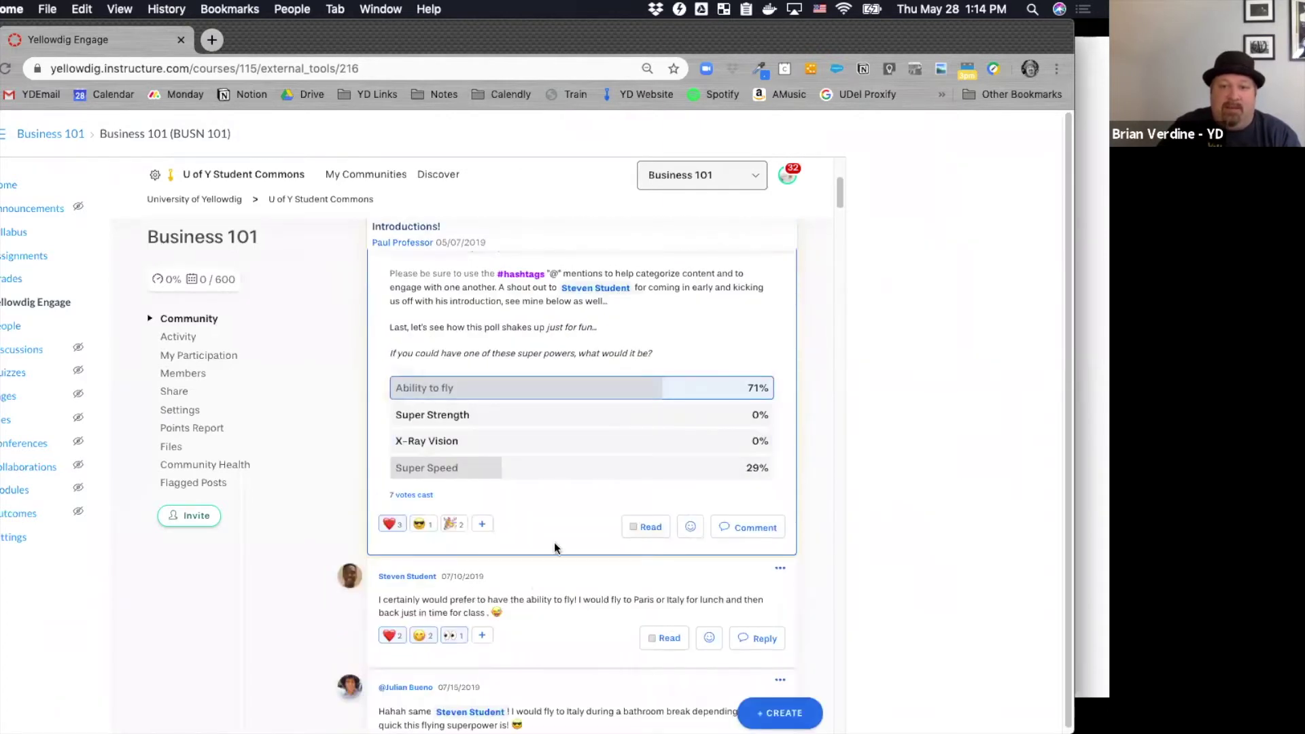
scroll(752, 637, down, 2)
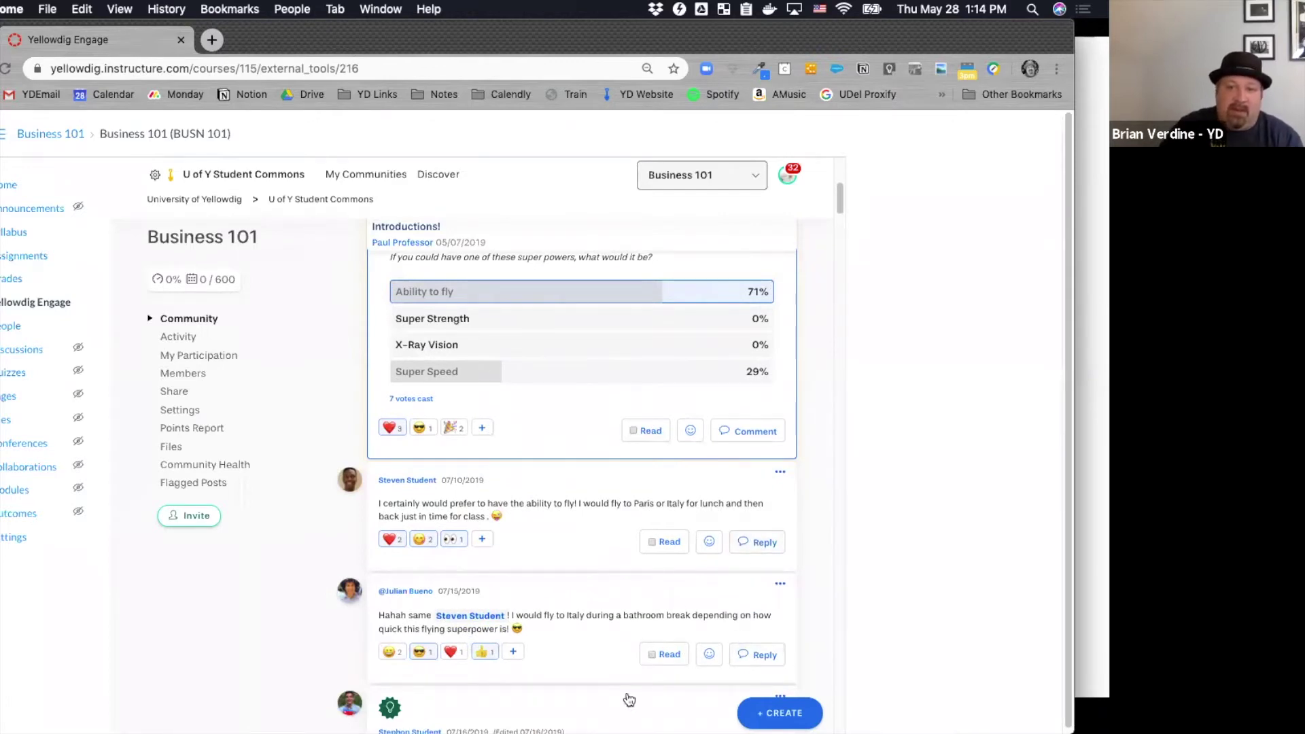
scroll(561, 556, down, 1)
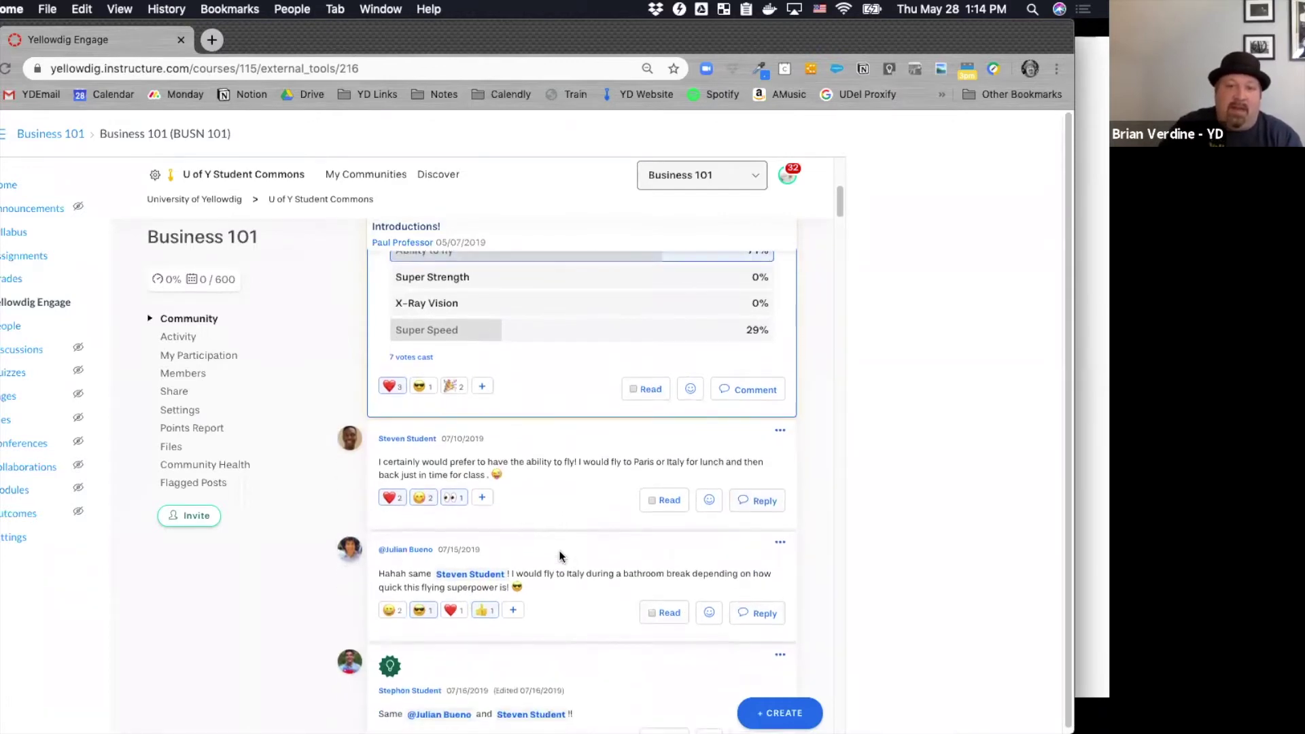
scroll(560, 556, down, 2)
scroll(560, 556, down, 1)
scroll(561, 546, down, 1)
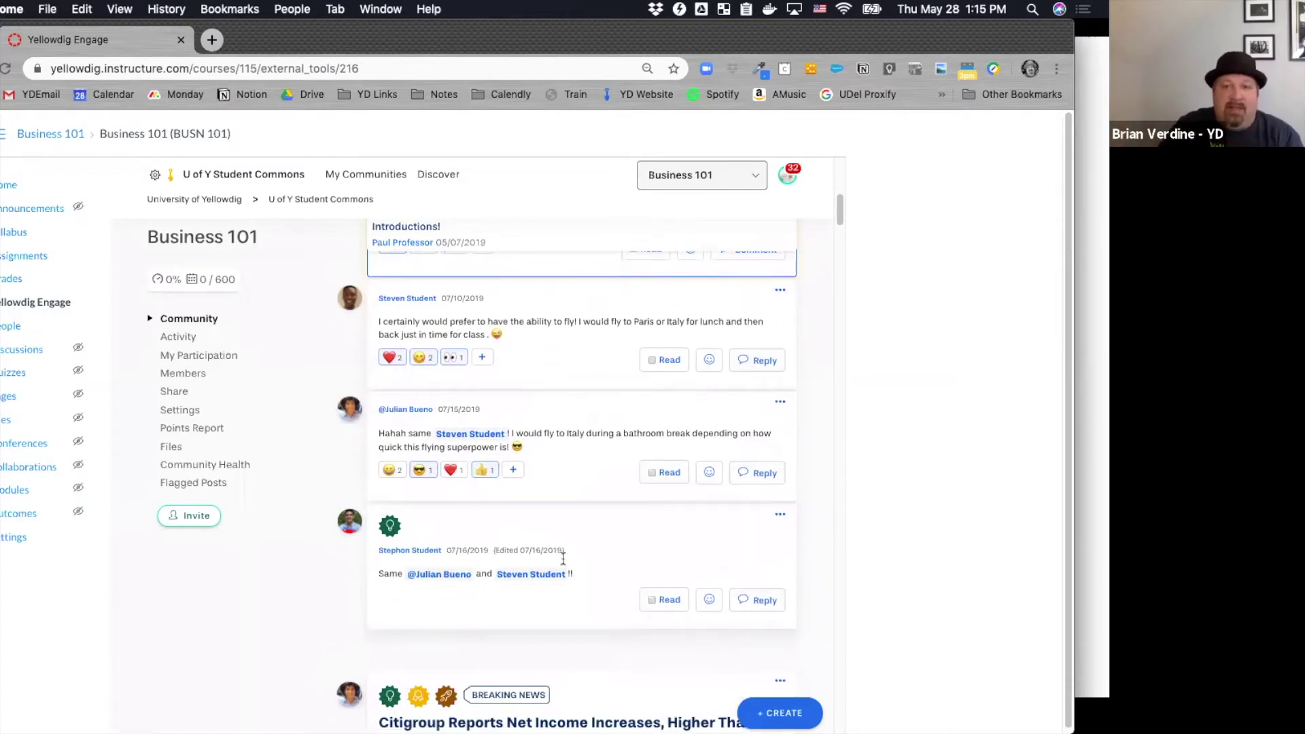
scroll(560, 547, up, 5)
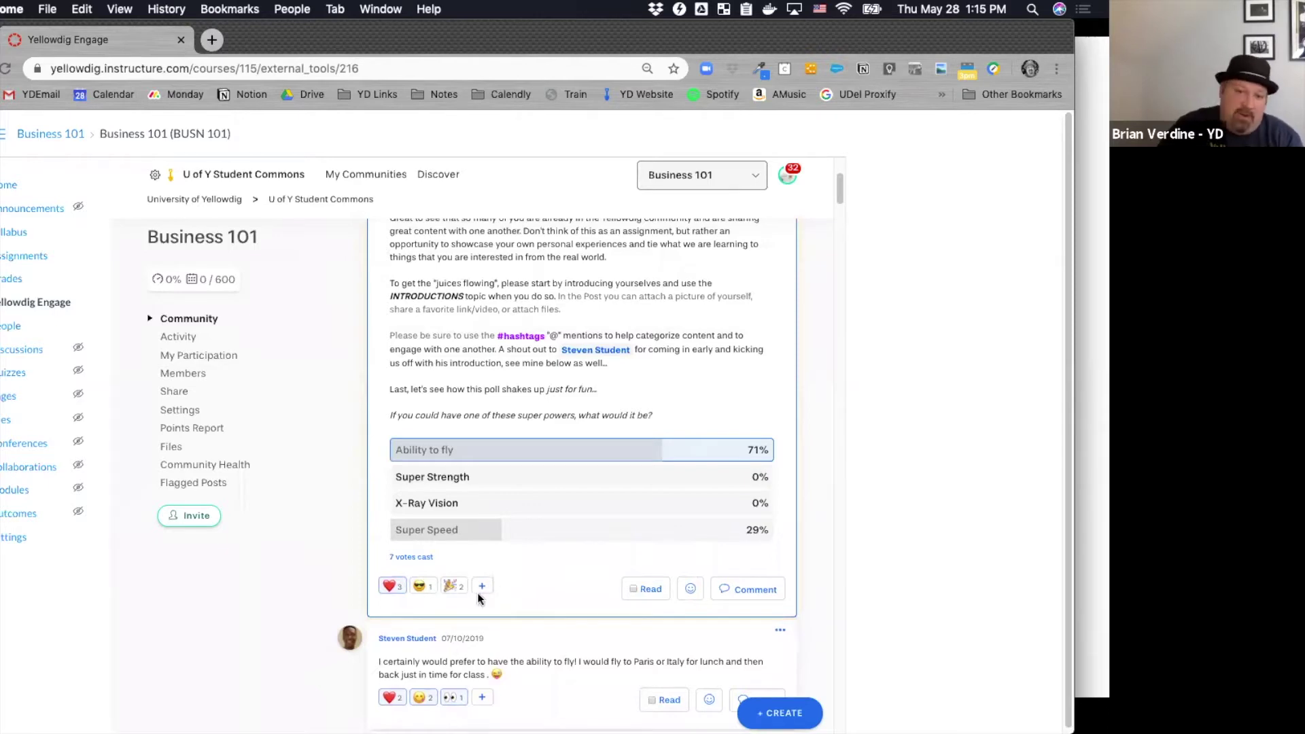
scroll(496, 604, up, 3)
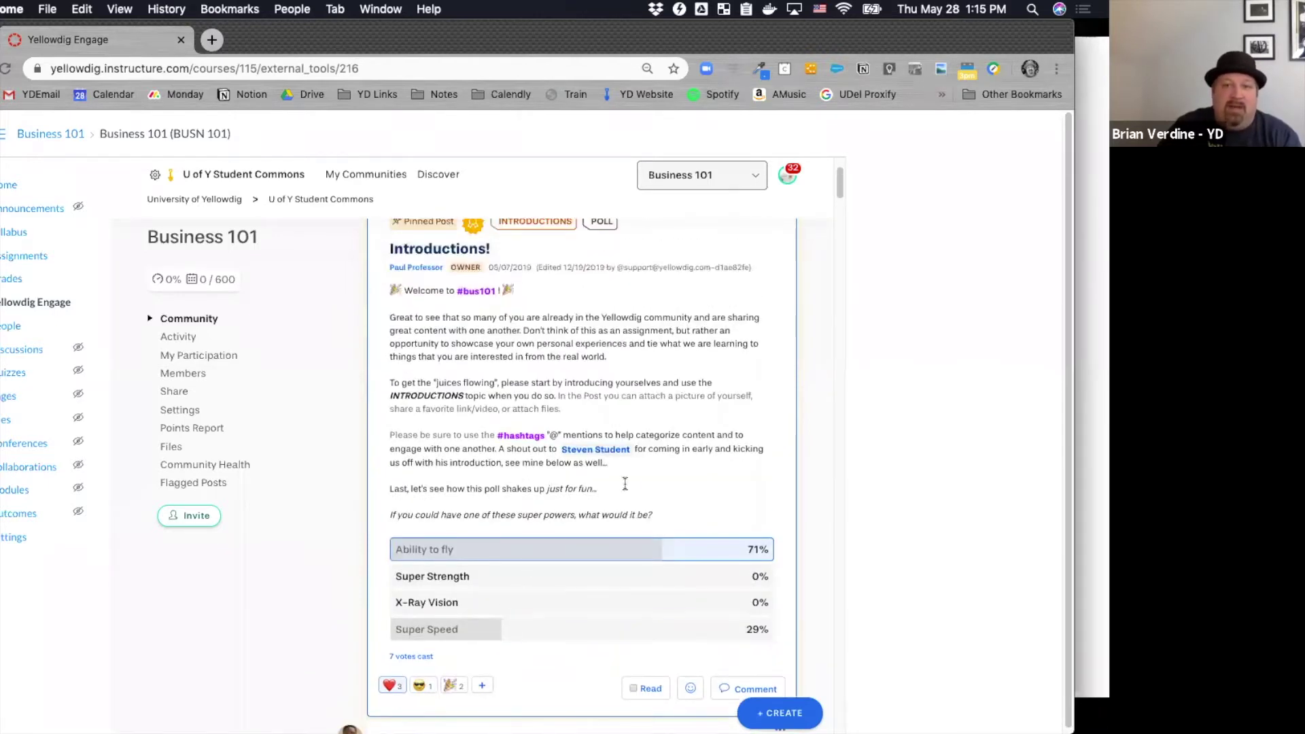
scroll(646, 546, down, 2)
scroll(646, 546, down, 3)
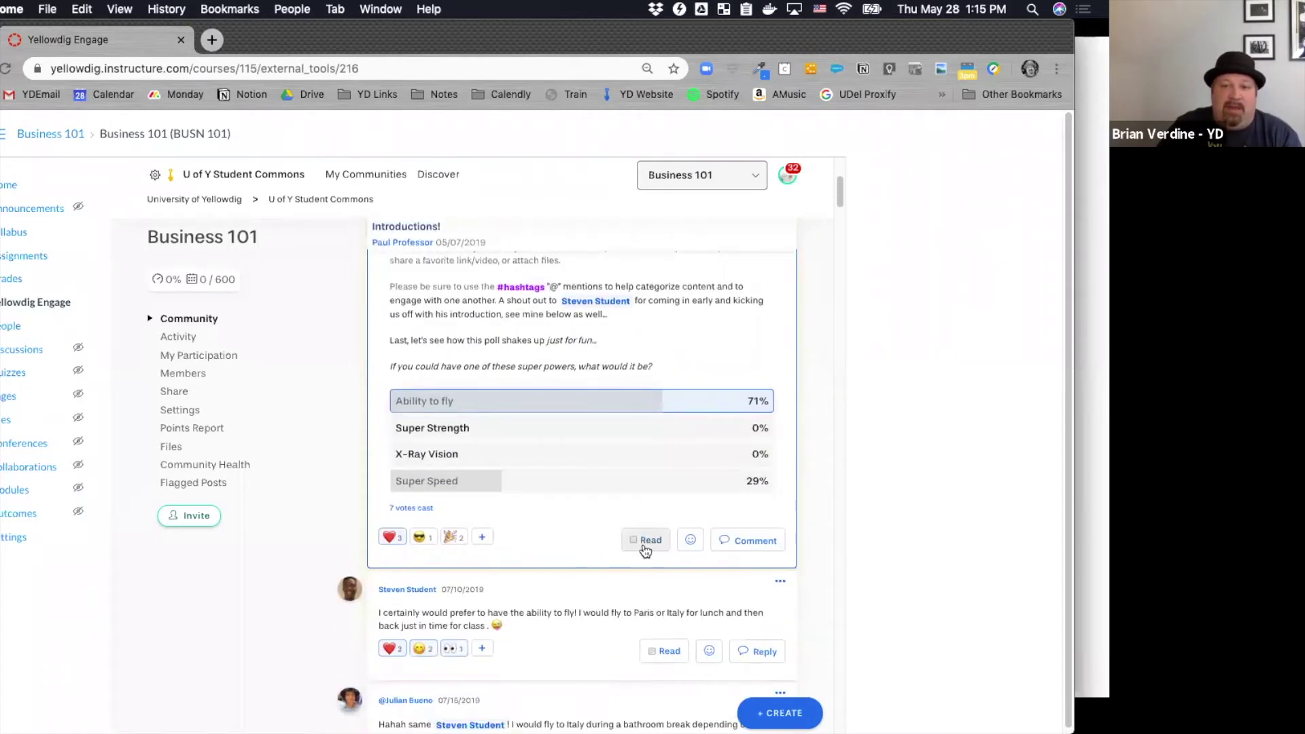
scroll(591, 561, up, 2)
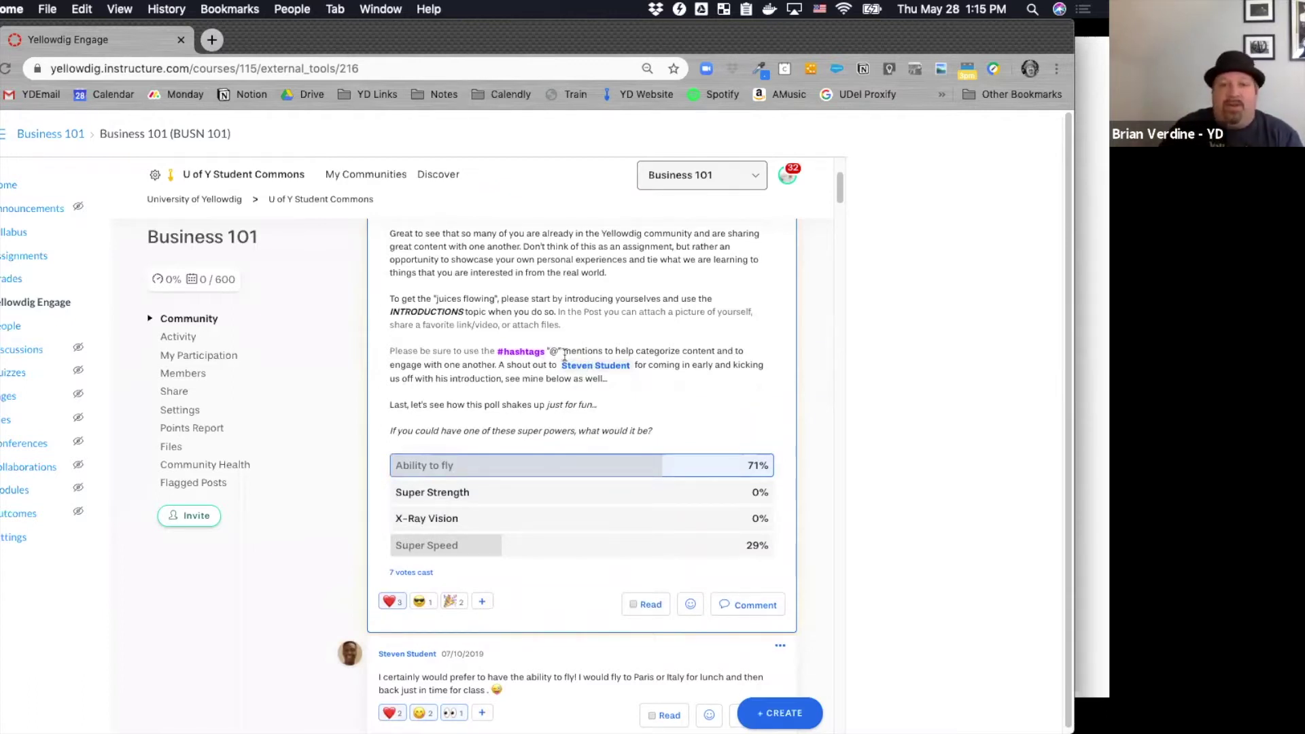
scroll(540, 453, up, 3)
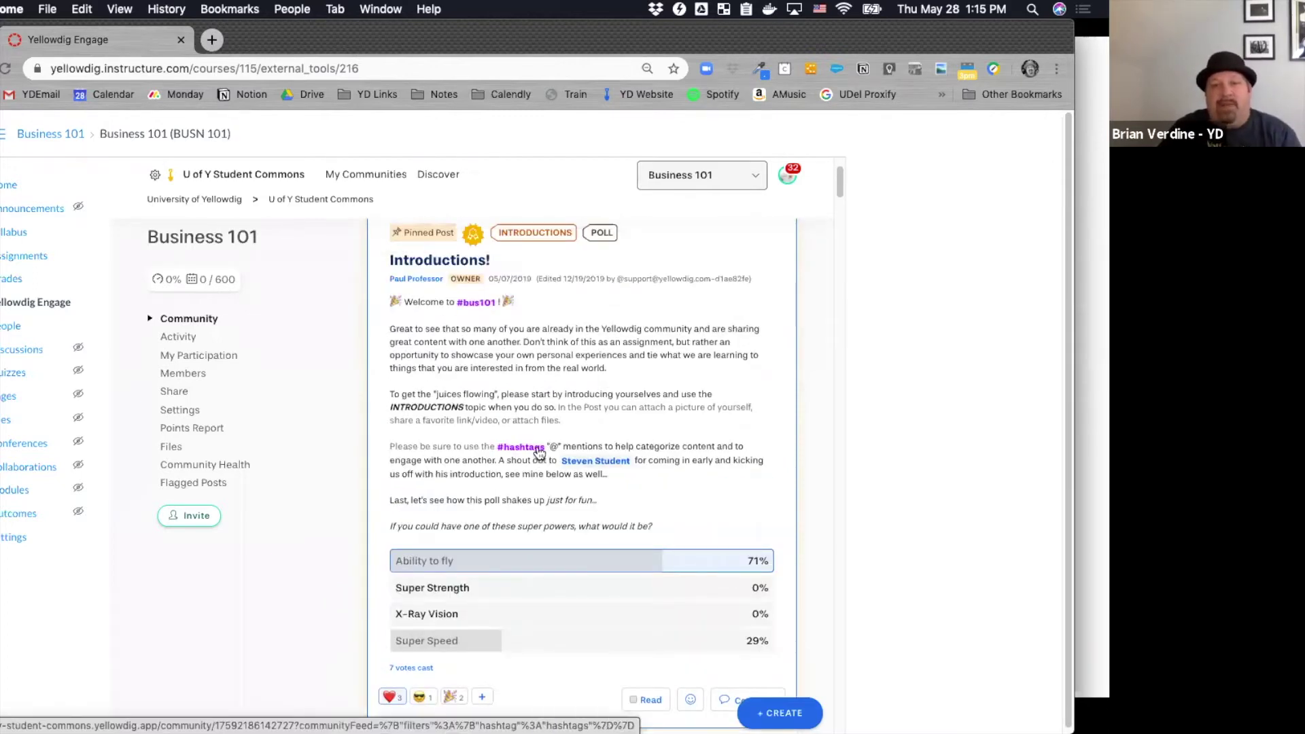
scroll(540, 453, down, 2)
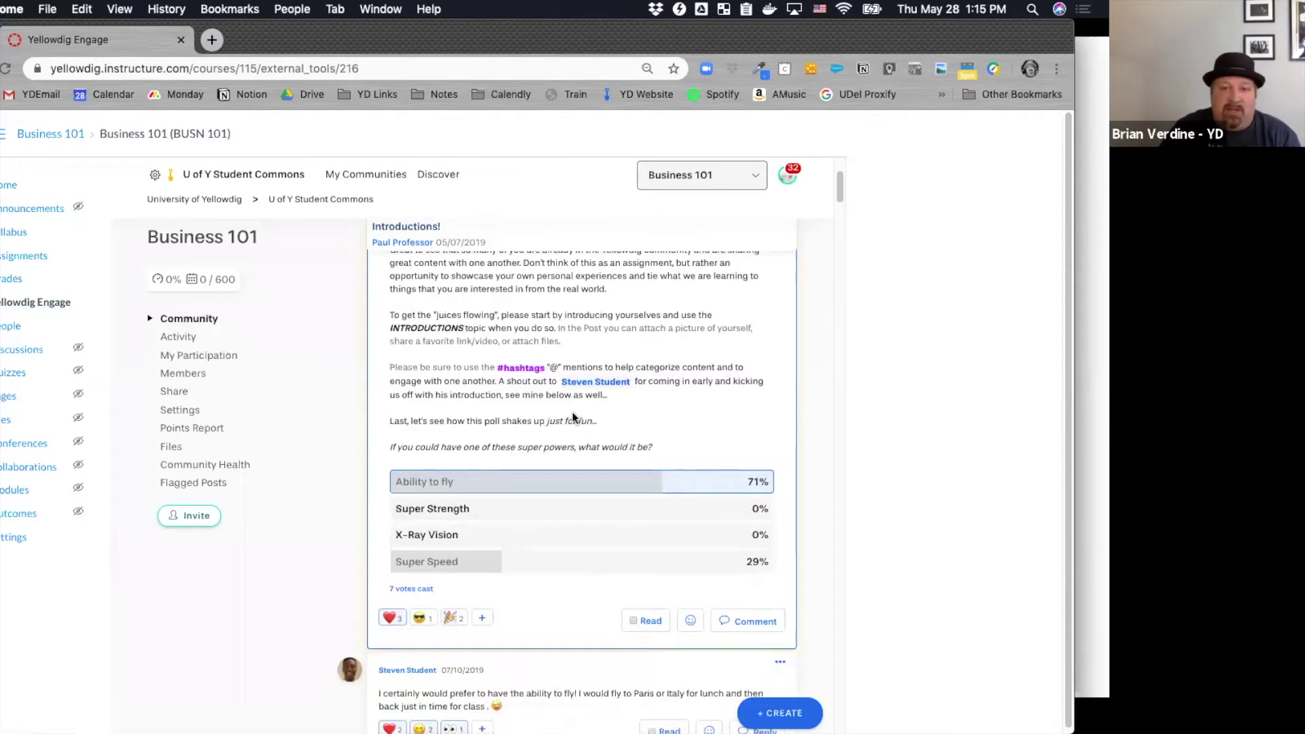
scroll(573, 417, down, 10)
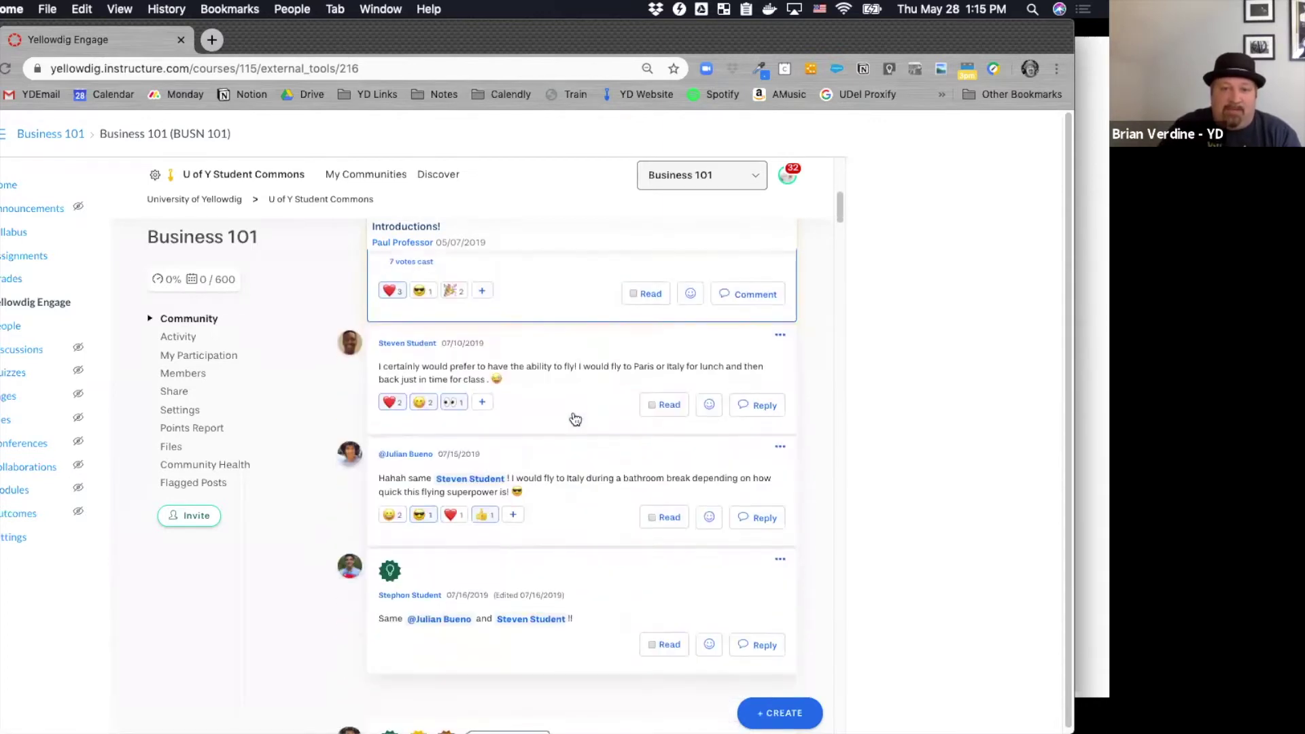
scroll(575, 418, up, 1)
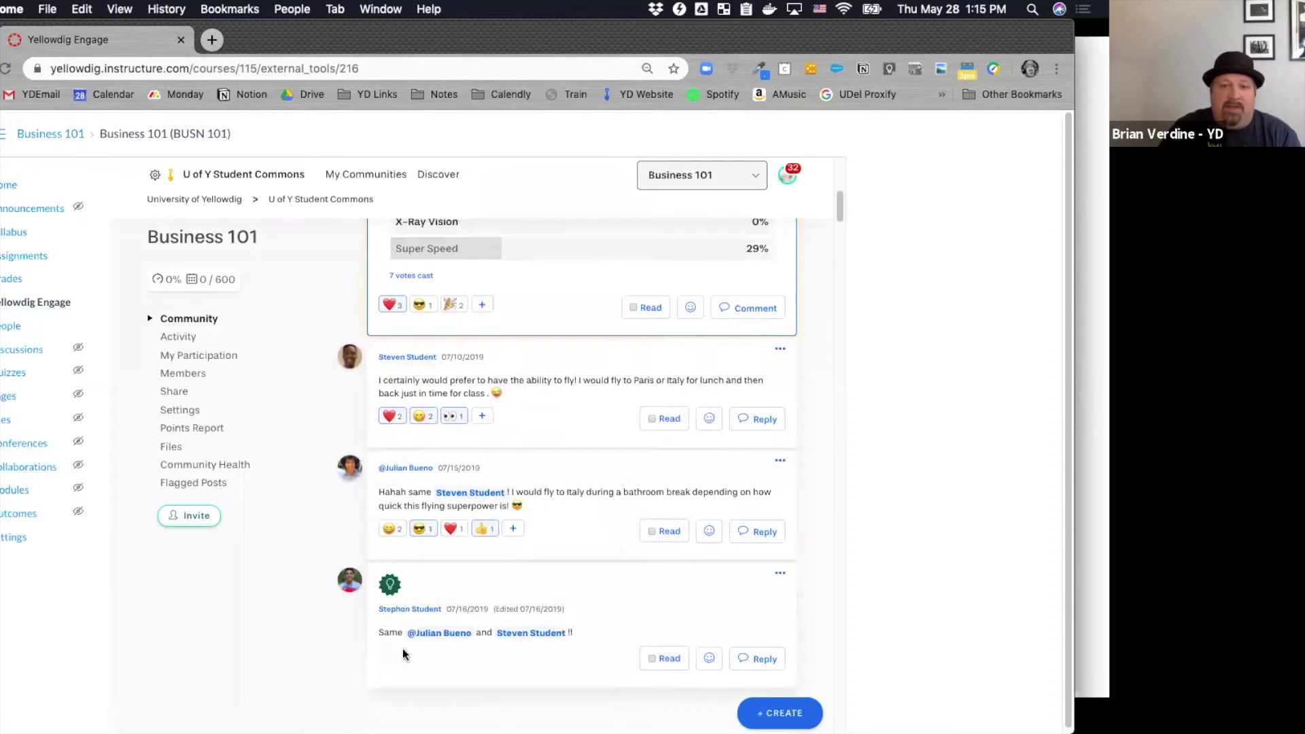
mouse_move(395, 586)
Step: Filter the feed by the Verified Response! accolade from the Citigroup post, review the matching posts, and clear the filter
scroll(424, 578, down, 10)
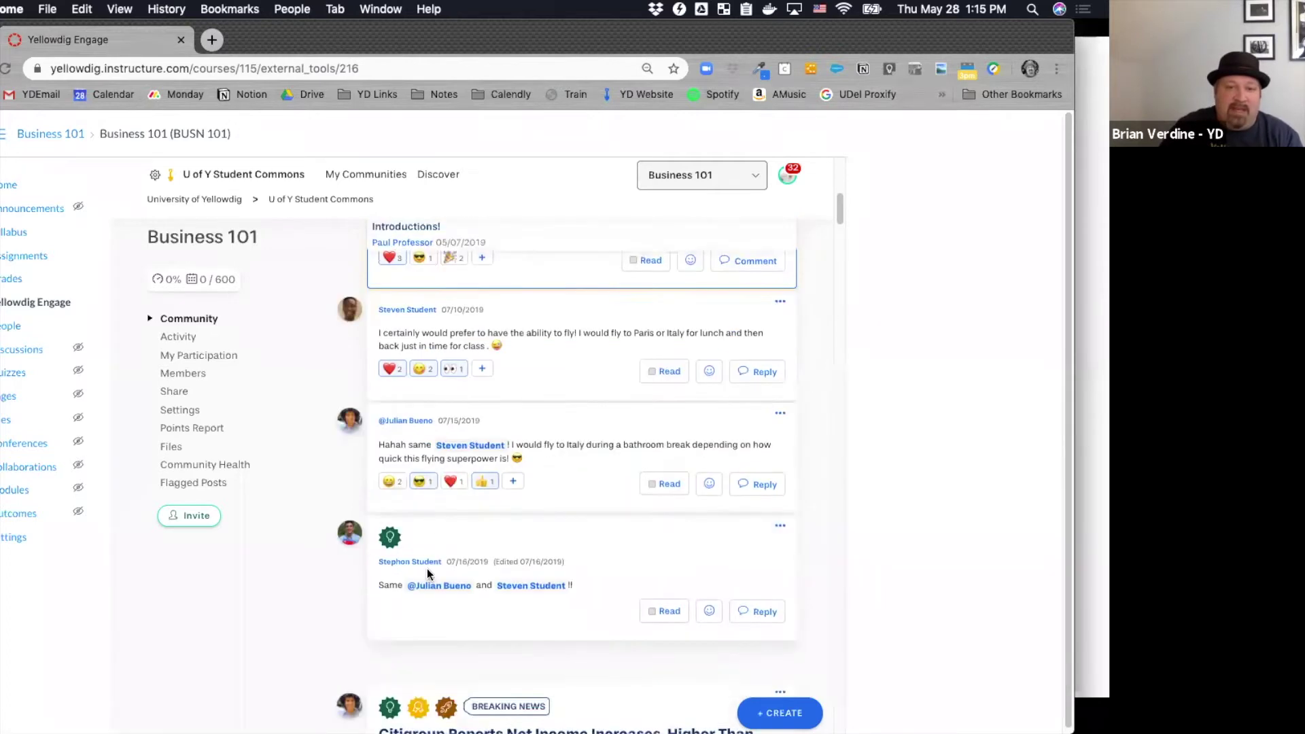
mouse_move(392, 397)
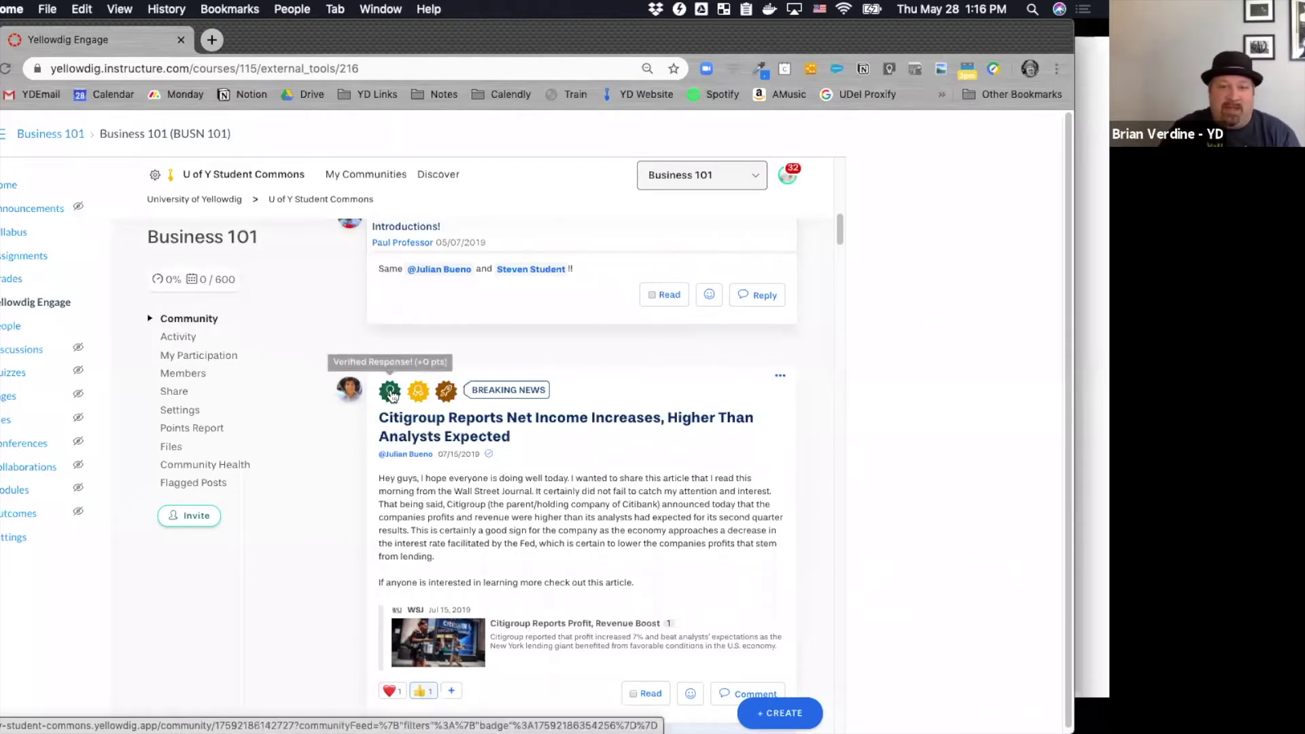
click(391, 396)
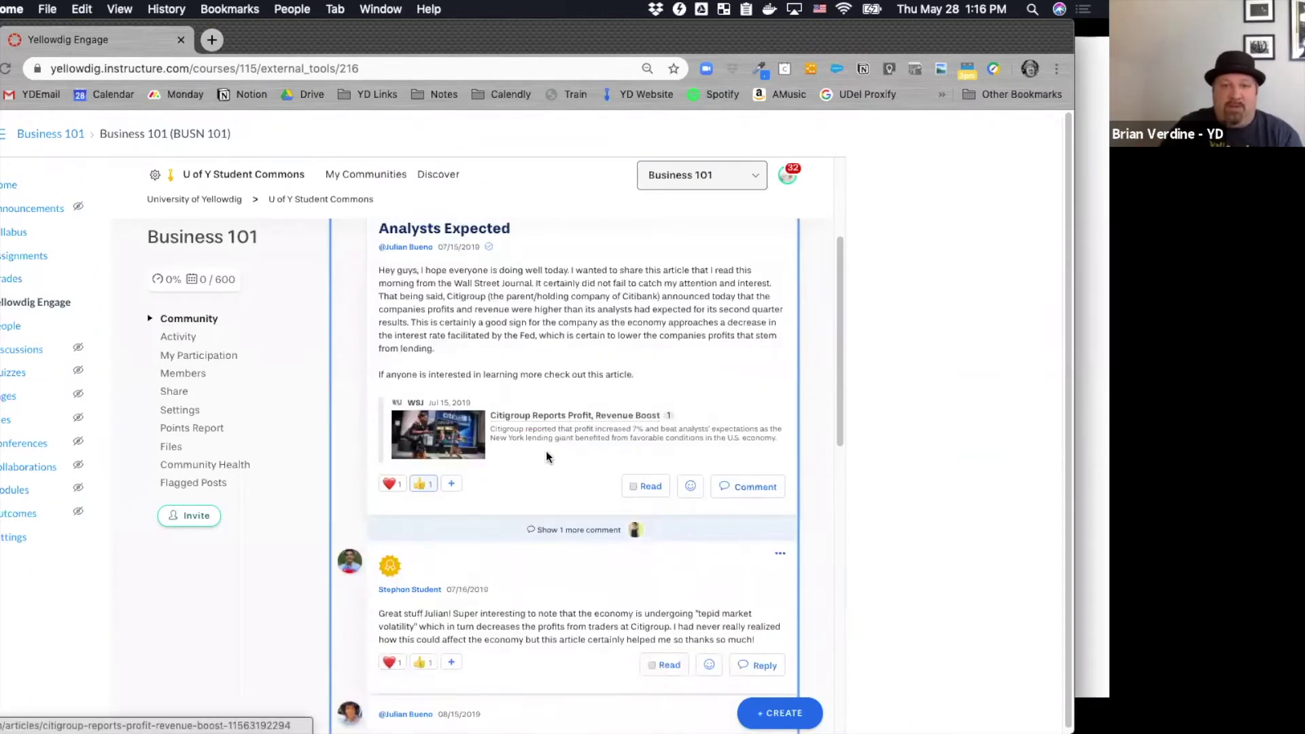
scroll(474, 345, down, 10)
scroll(489, 379, down, 3)
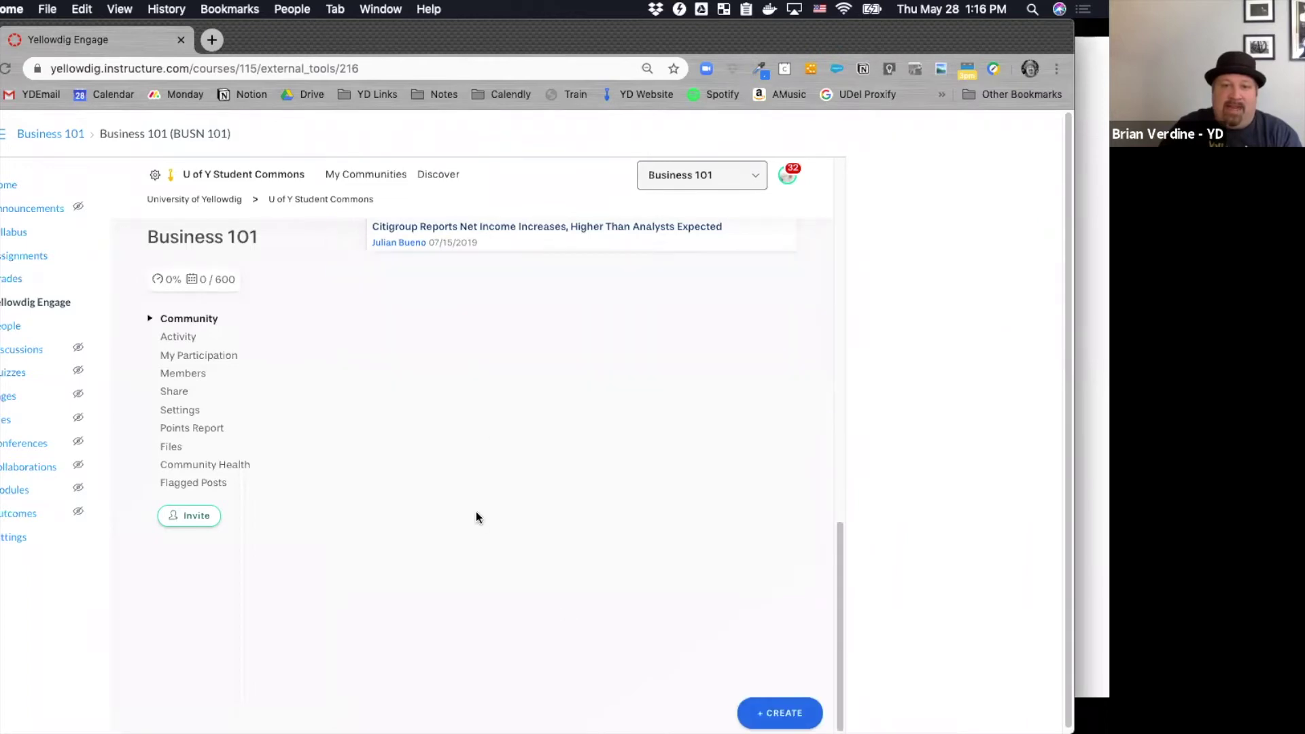
scroll(514, 406, down, 1)
scroll(513, 404, up, 7)
scroll(514, 404, up, 10)
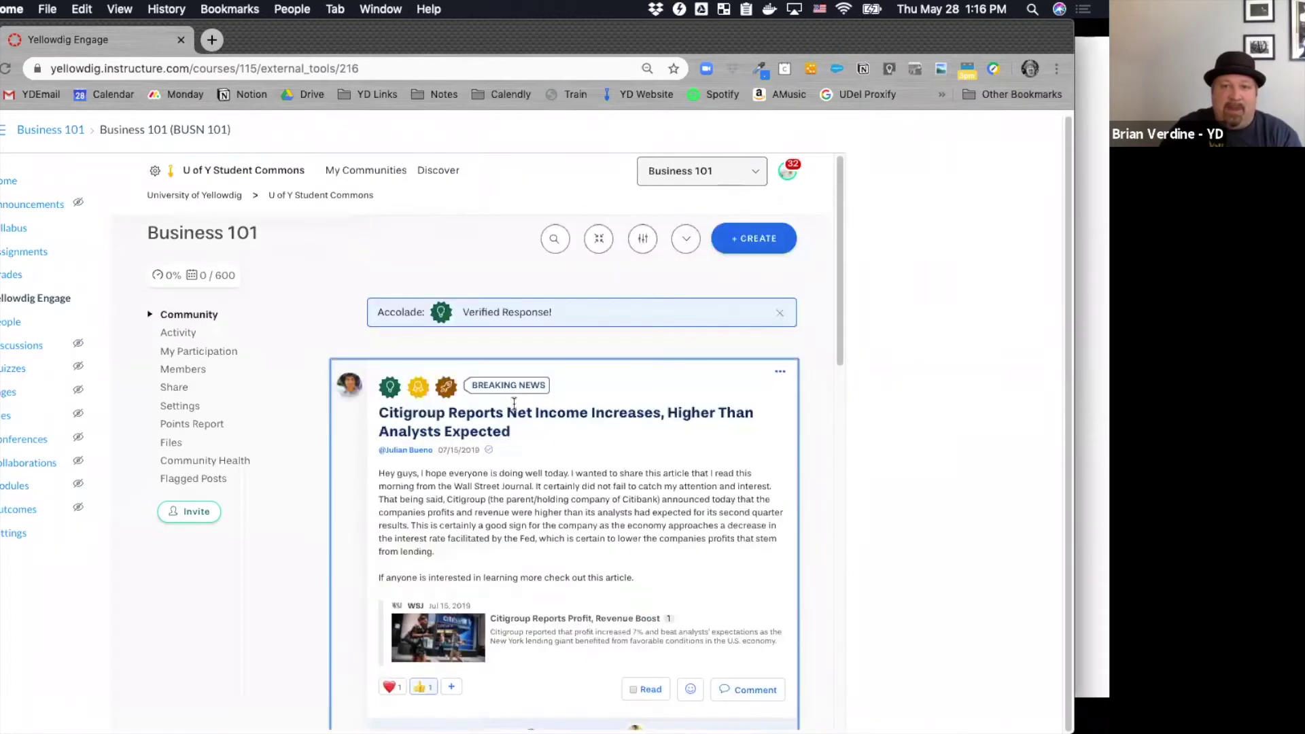
click(779, 313)
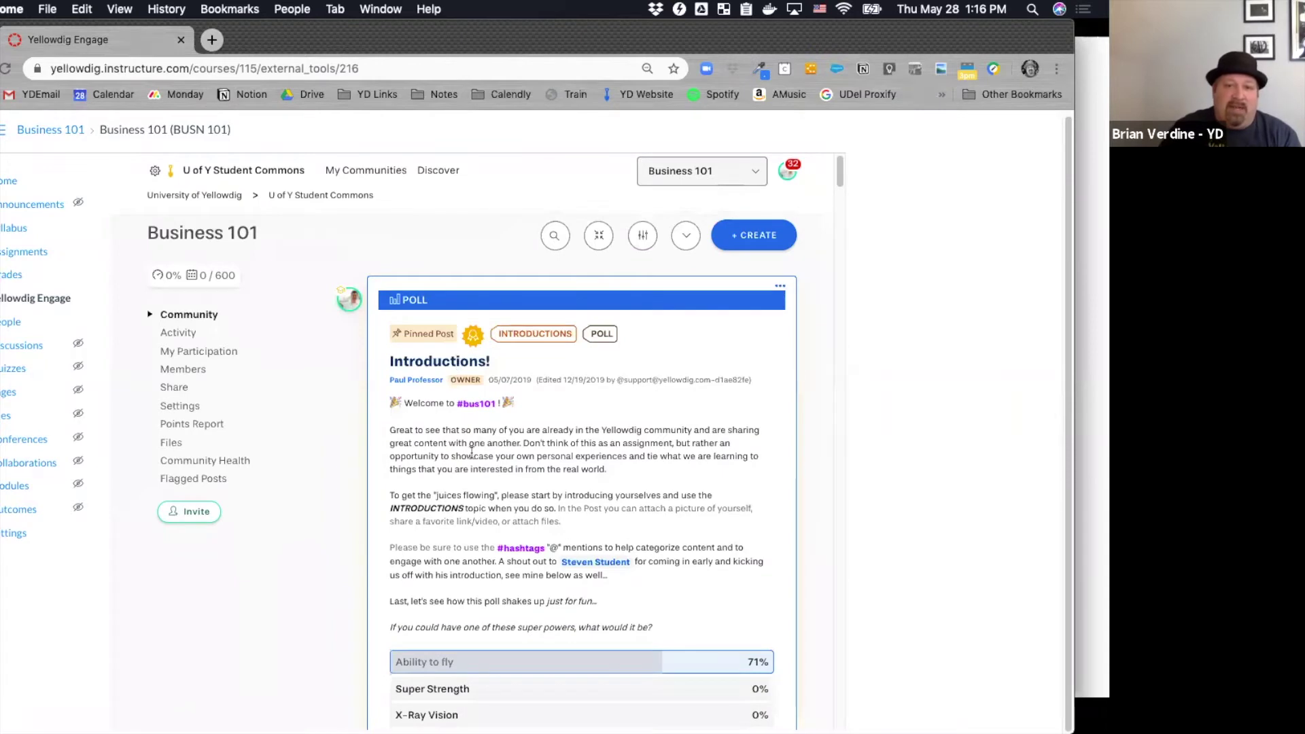
Step: Review the Citigroup post's accolades and comments and the post about starting a business in college, and show the feed's filter options
scroll(472, 453, down, 10)
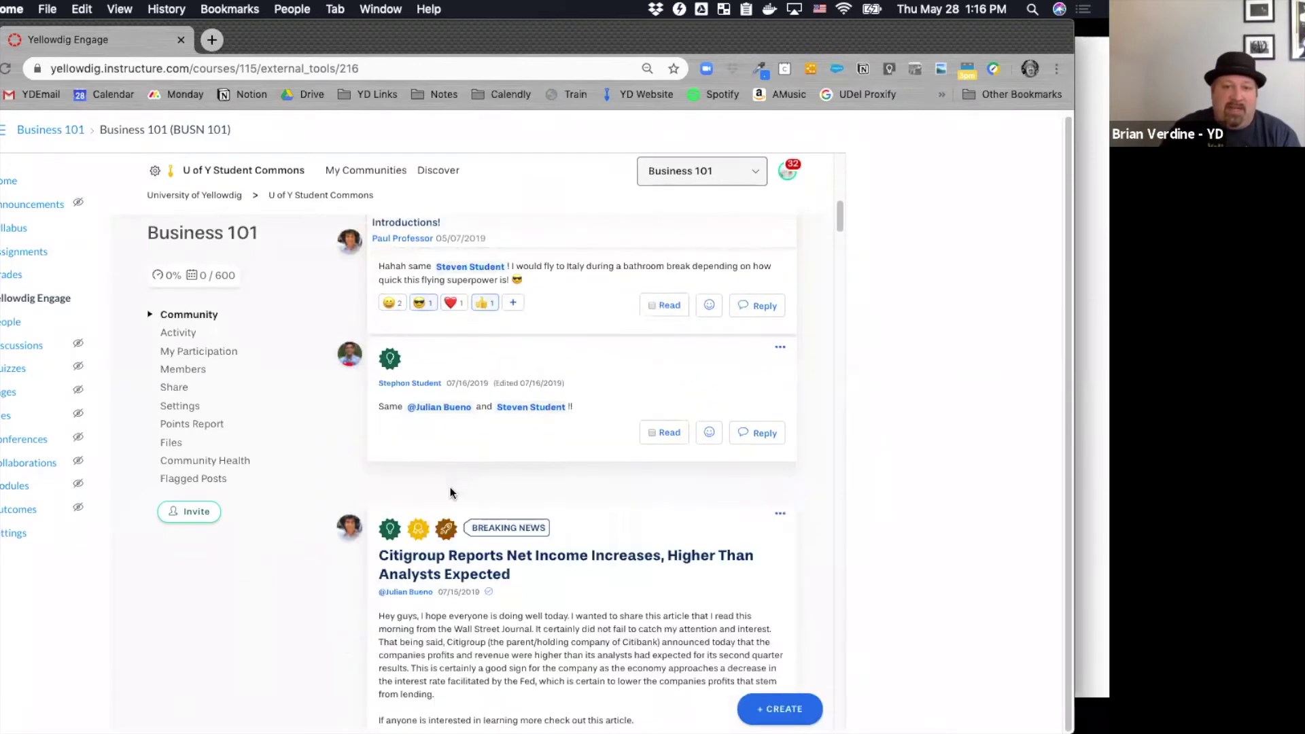
mouse_move(423, 527)
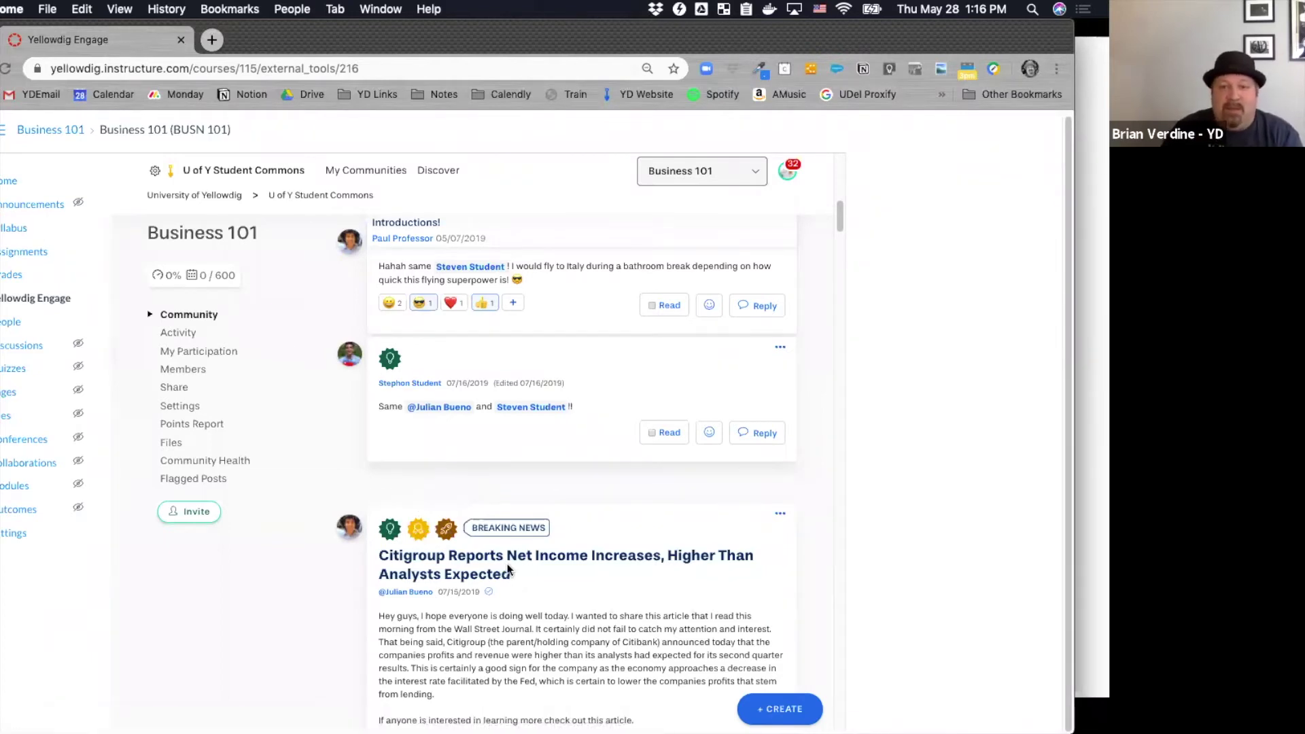
scroll(522, 556, down, 6)
scroll(520, 557, down, 8)
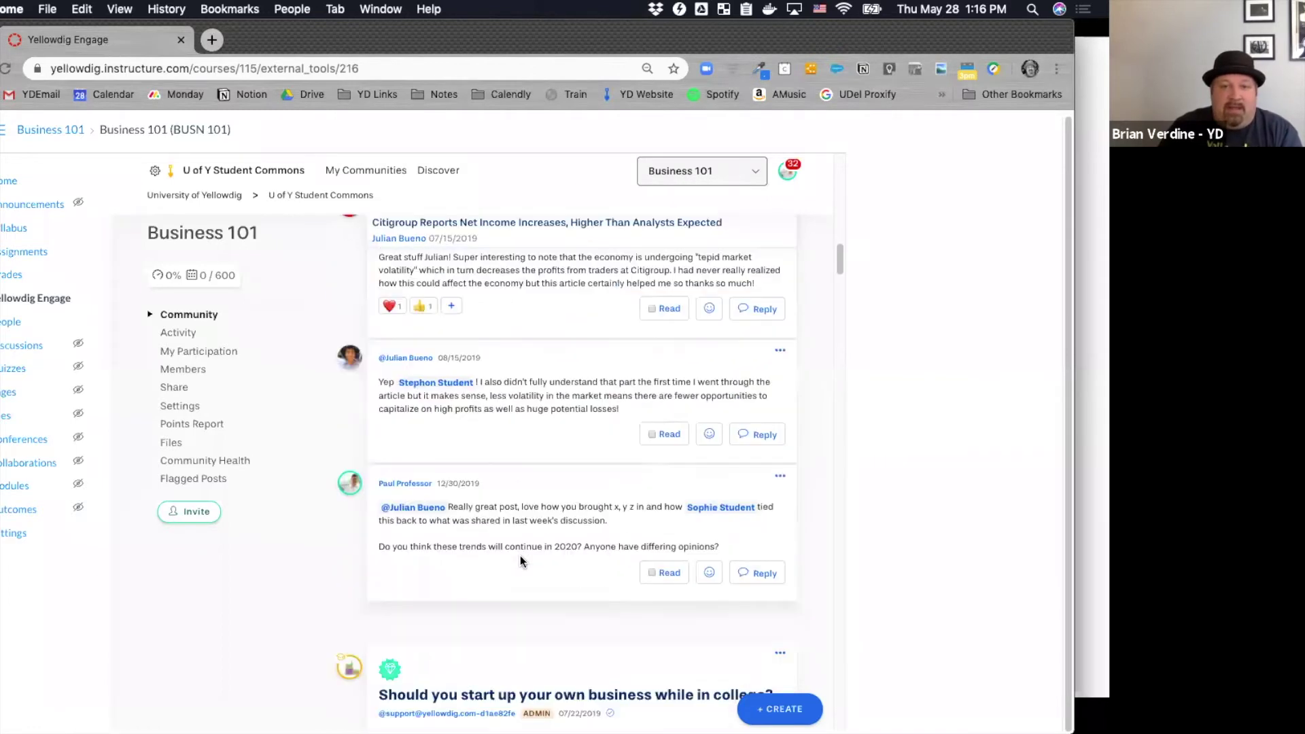
scroll(520, 556, up, 1)
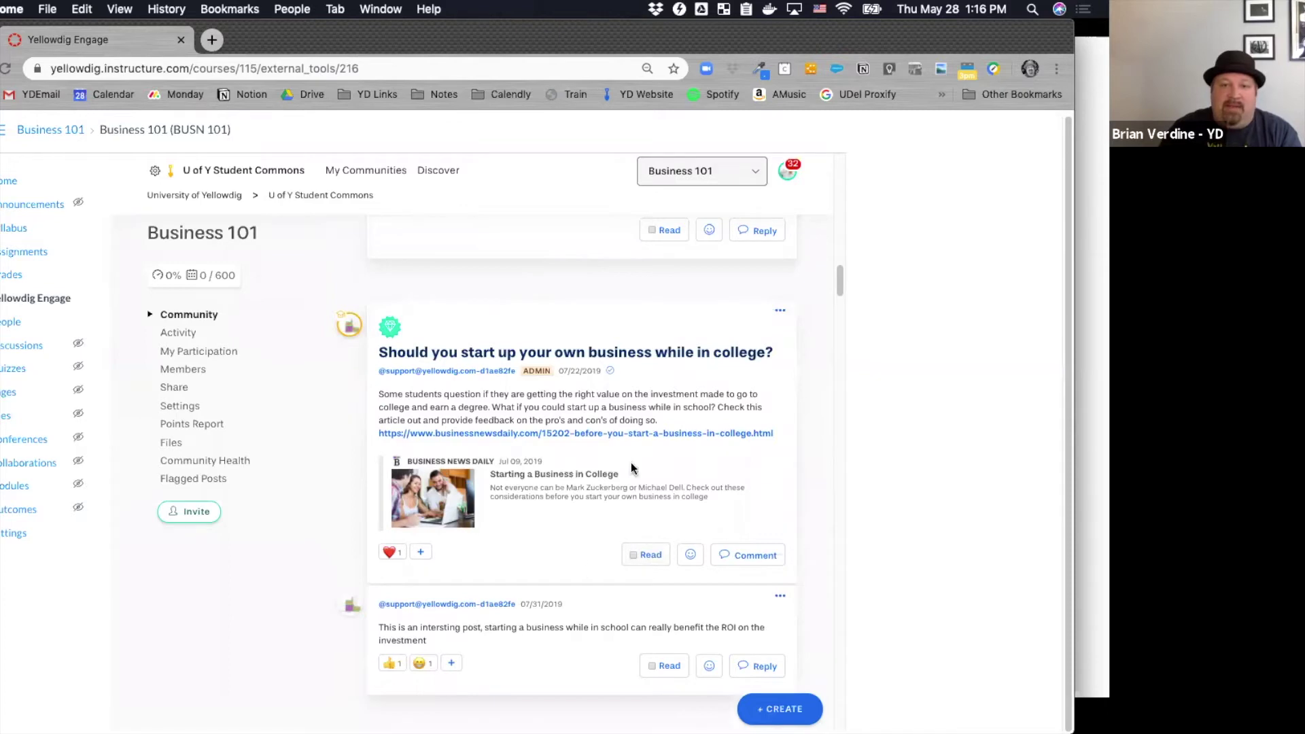
scroll(528, 364, up, 10)
scroll(528, 363, up, 10)
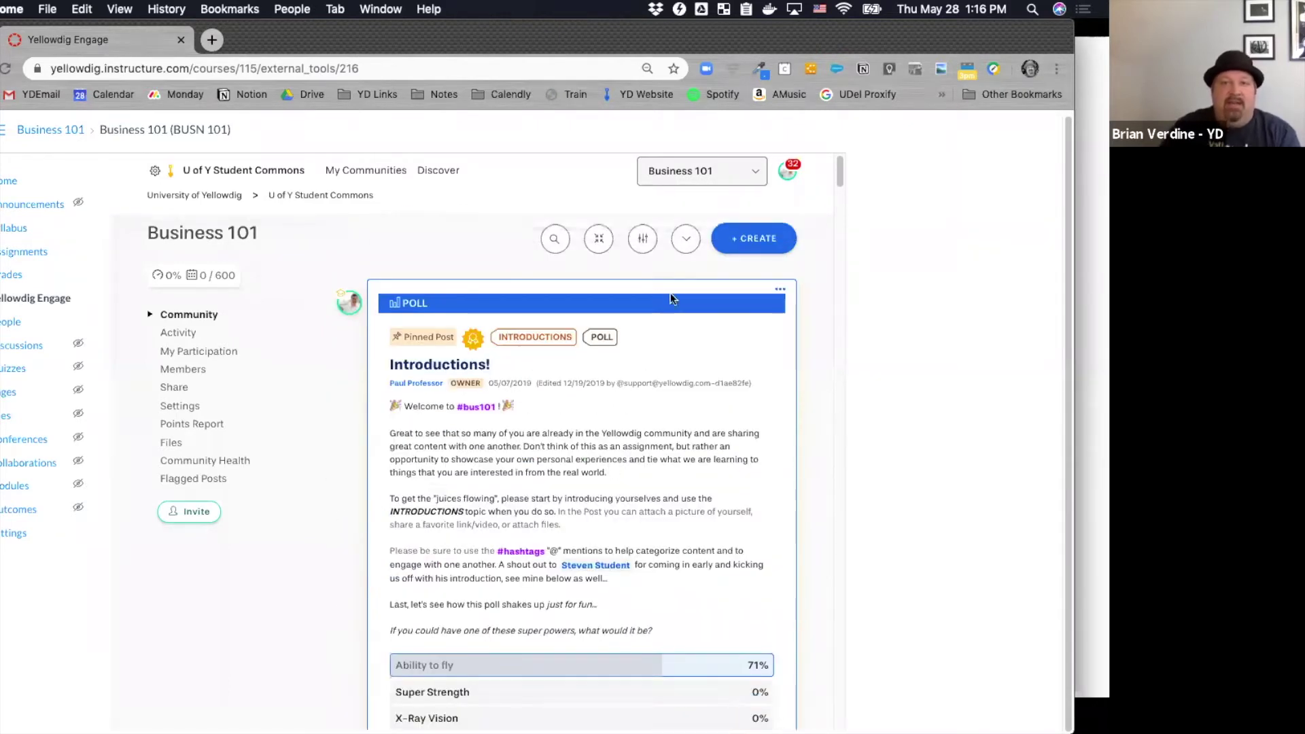
click(641, 242)
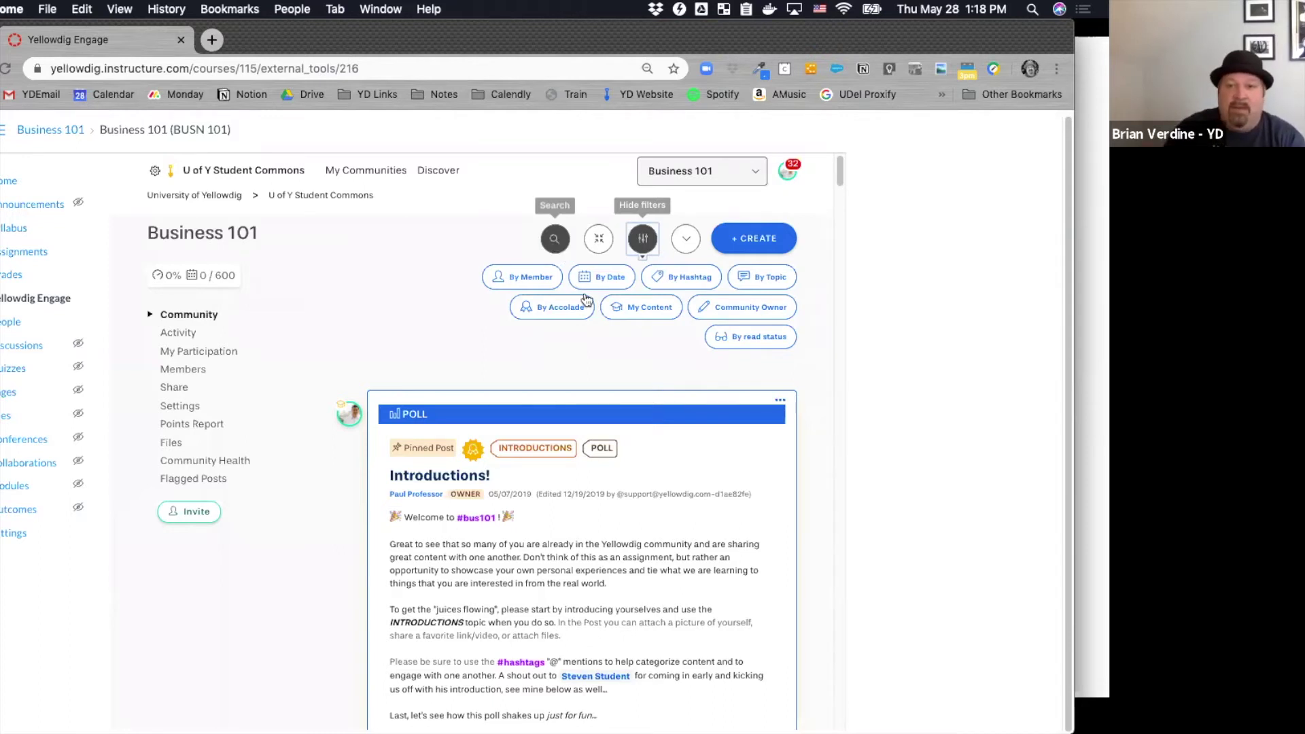
Step: Start a new post in the Business 101 community and title it "Add a title"
click(752, 242)
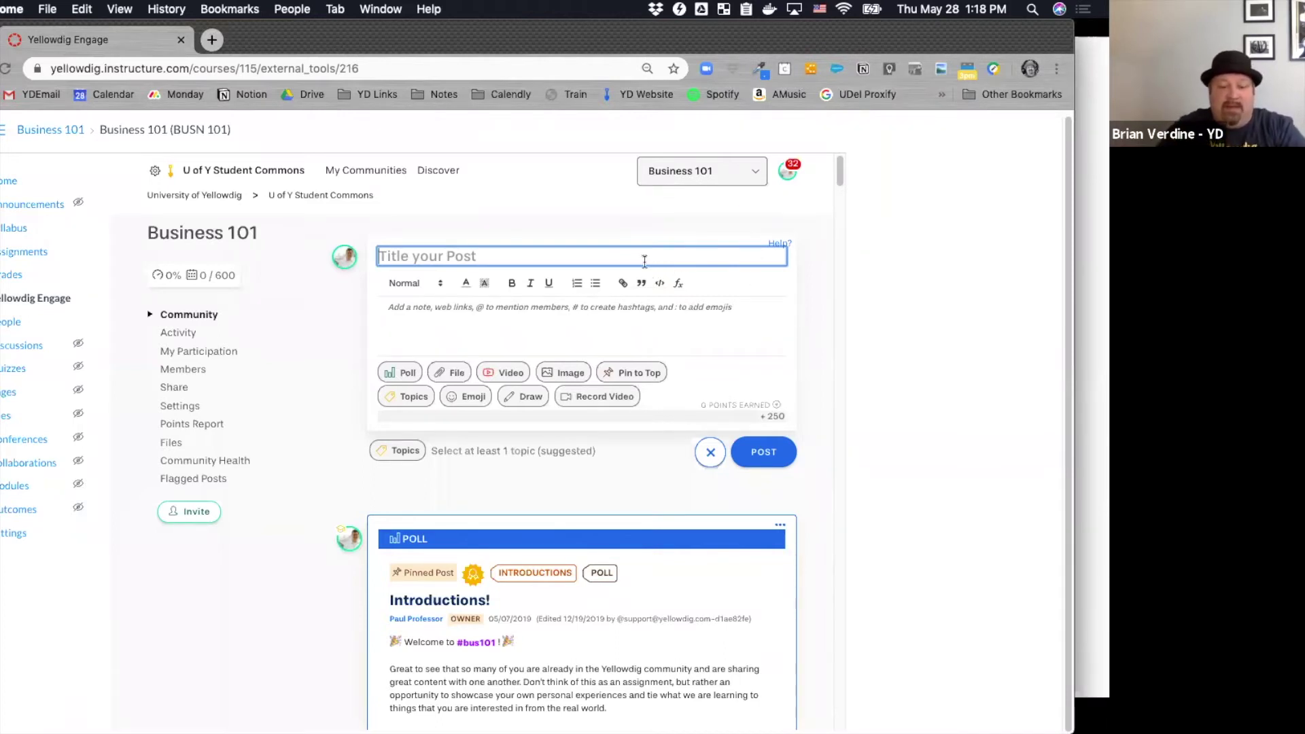
text(Add at E)
key(BackSpace)
text(itle)
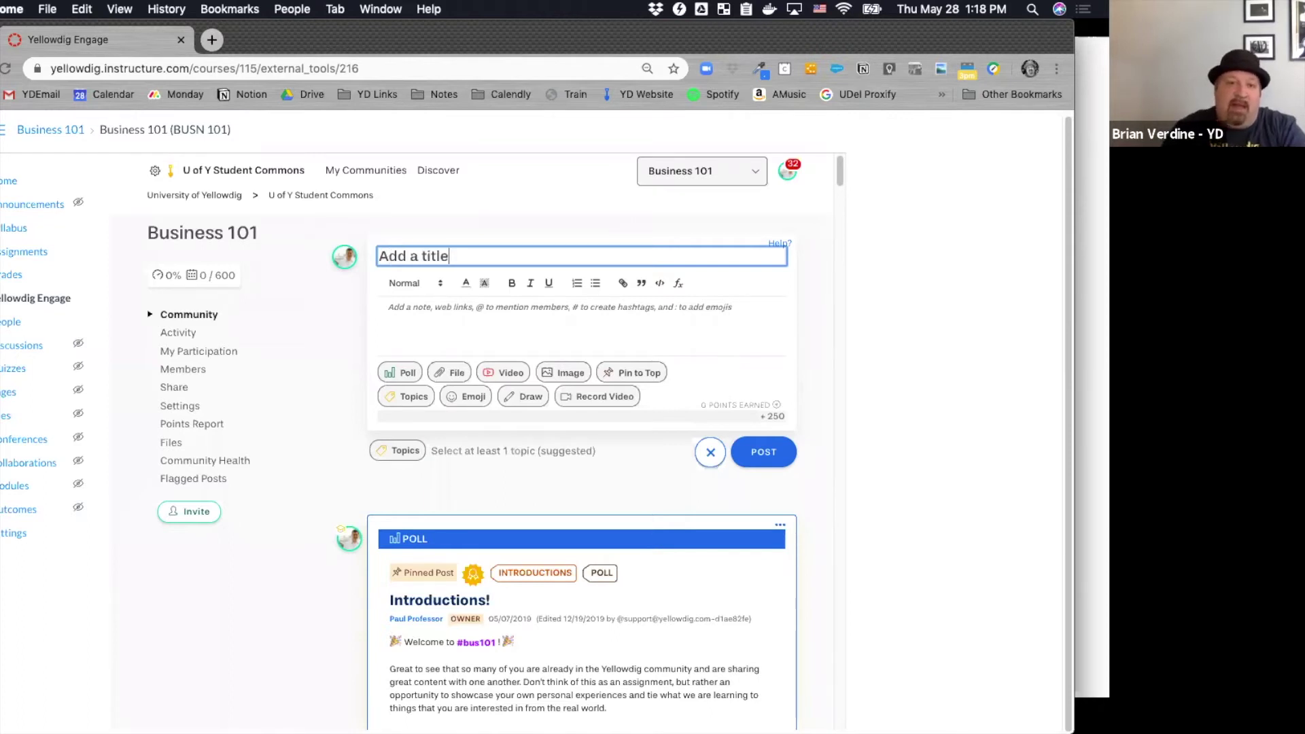
Step: Mention a student from the member suggestions in the post body and add the #hashtags hashtag after the mention
click(463, 348)
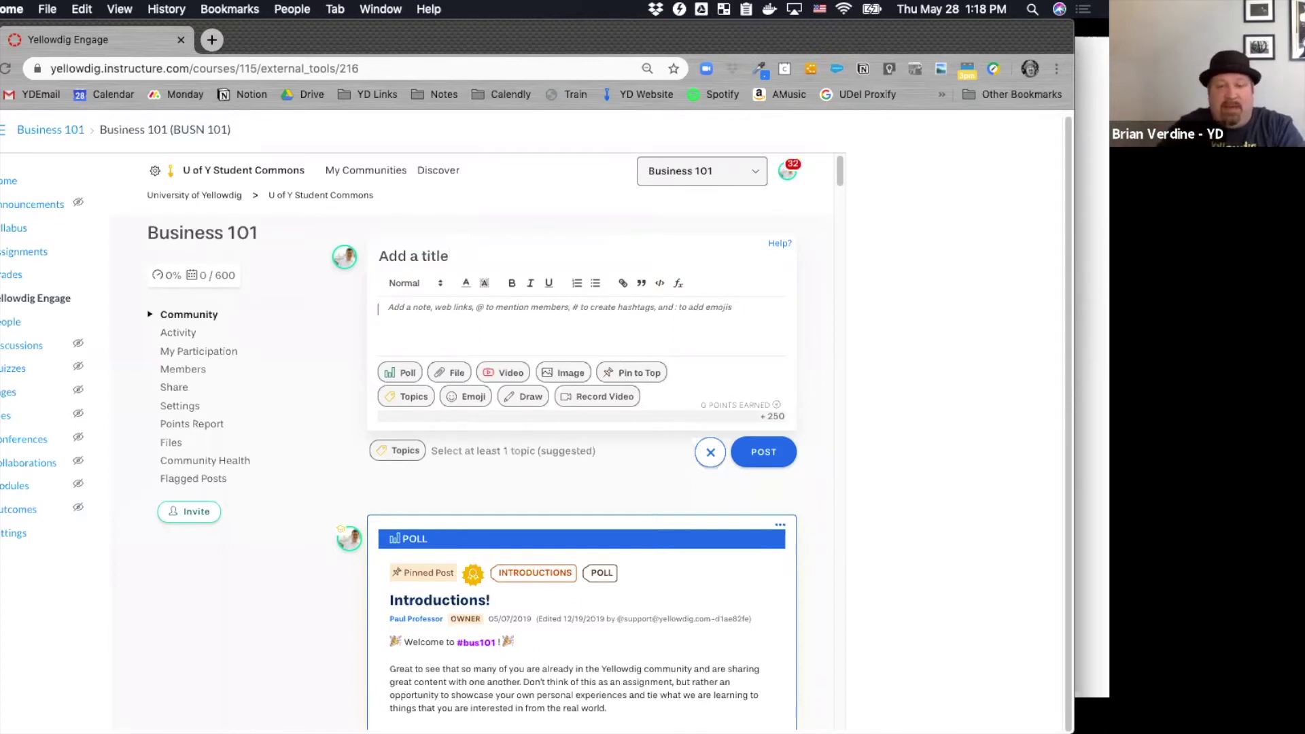
text(@)
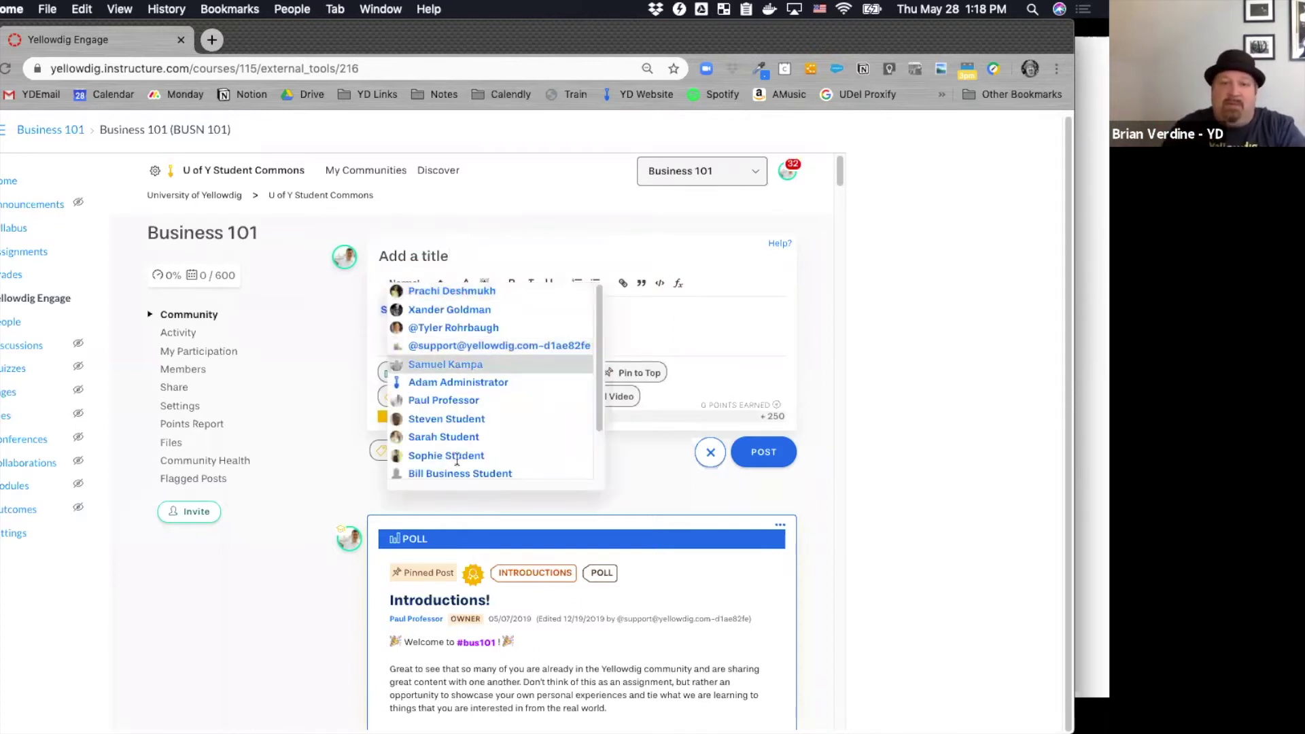
click(459, 404)
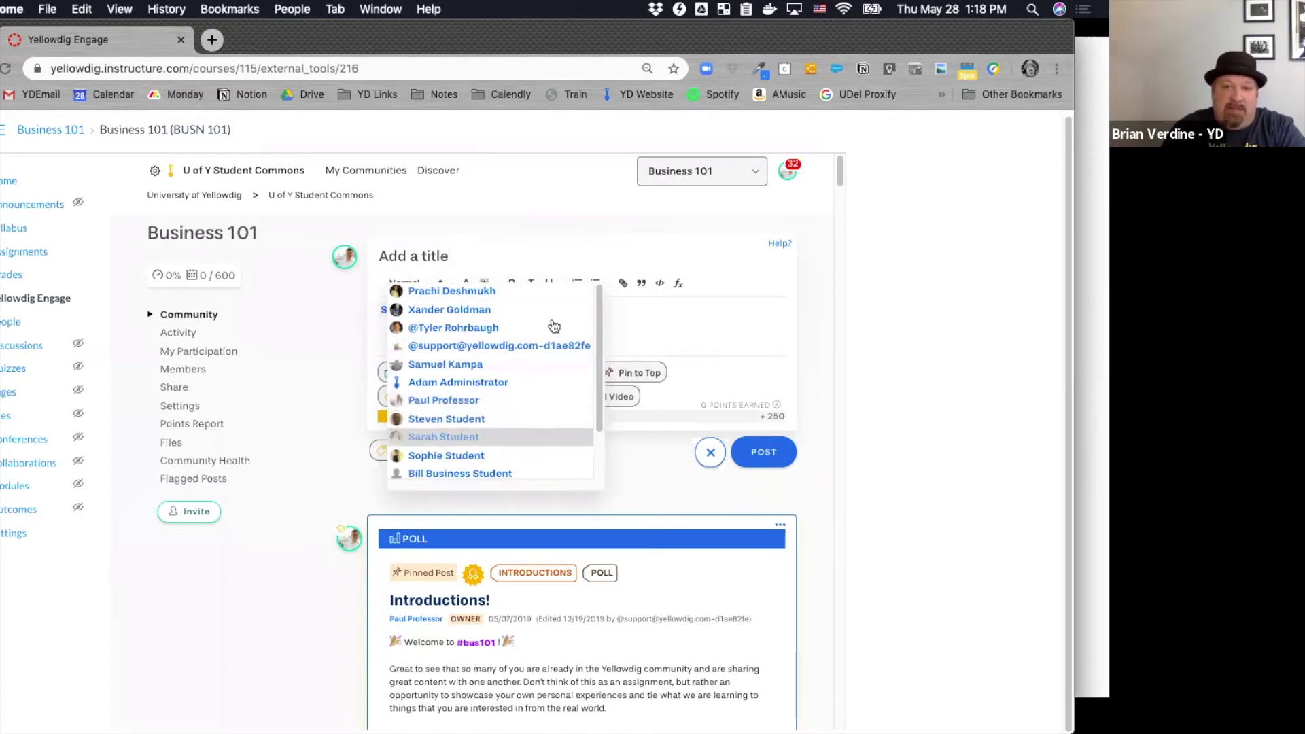
key(Return)
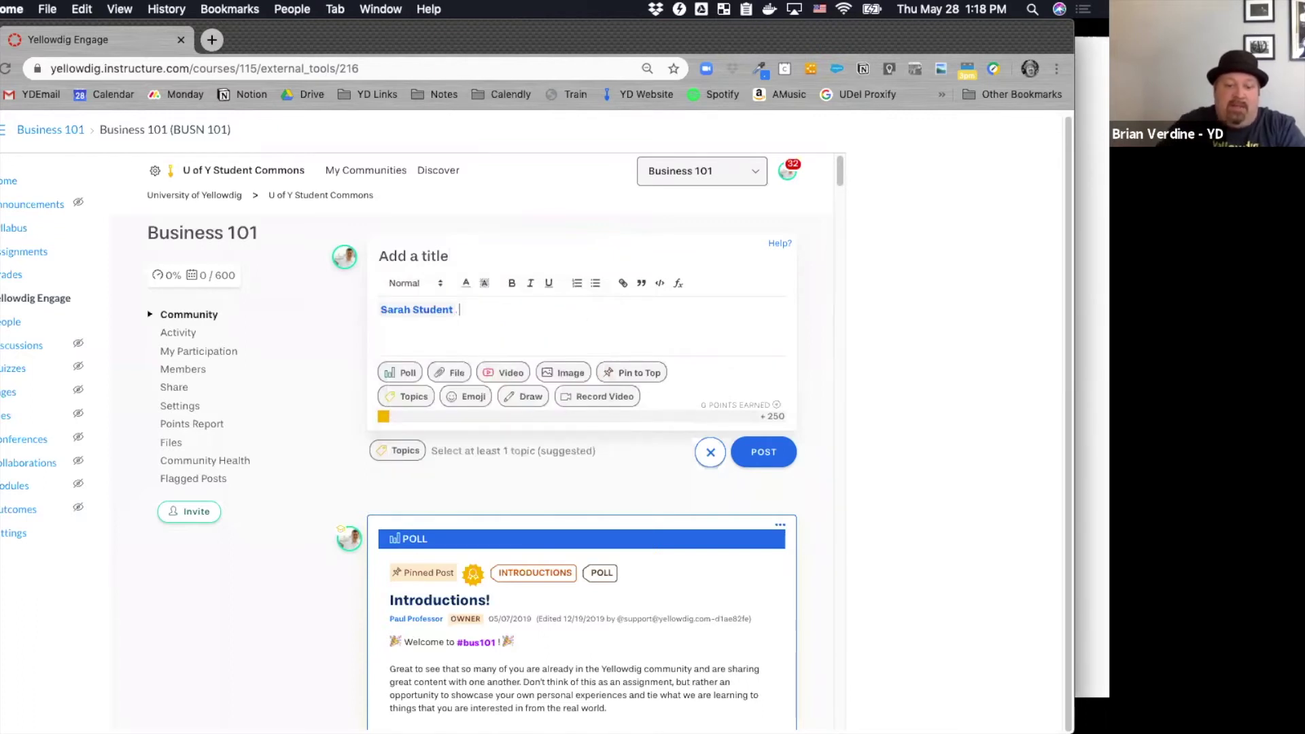
text(#)
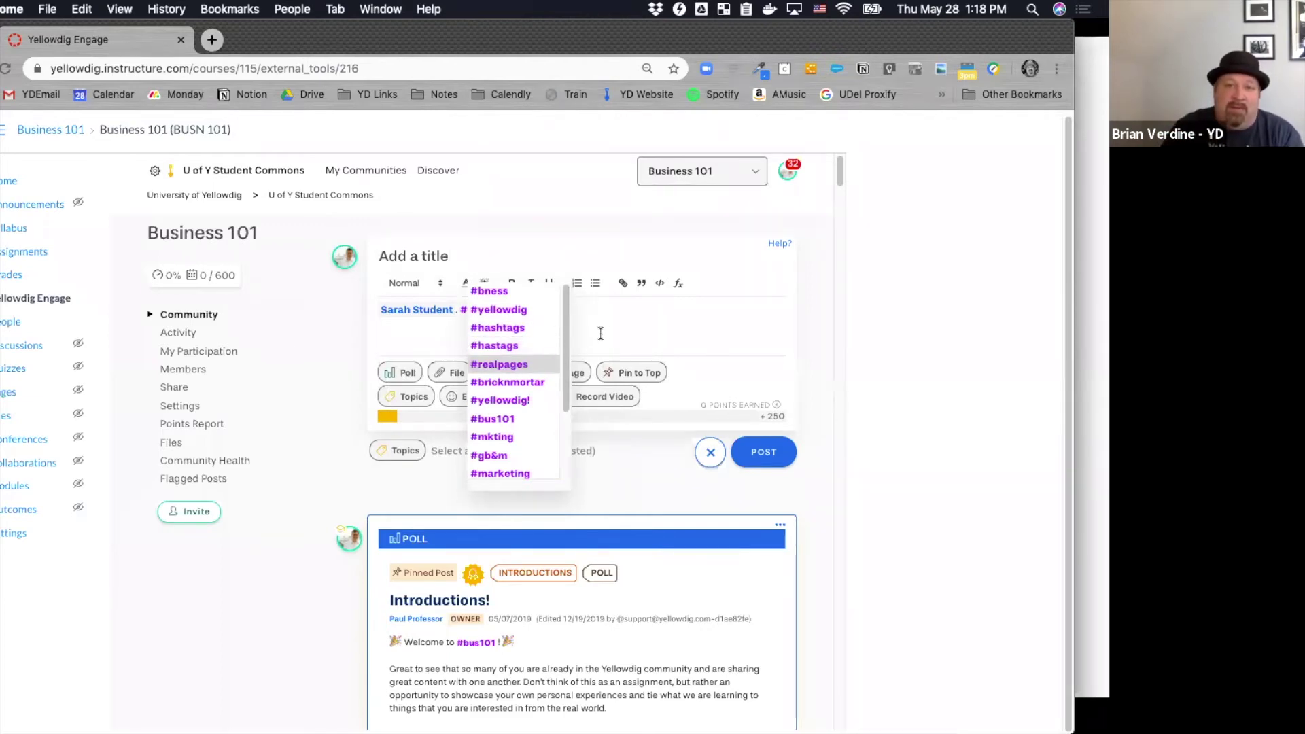
click(511, 332)
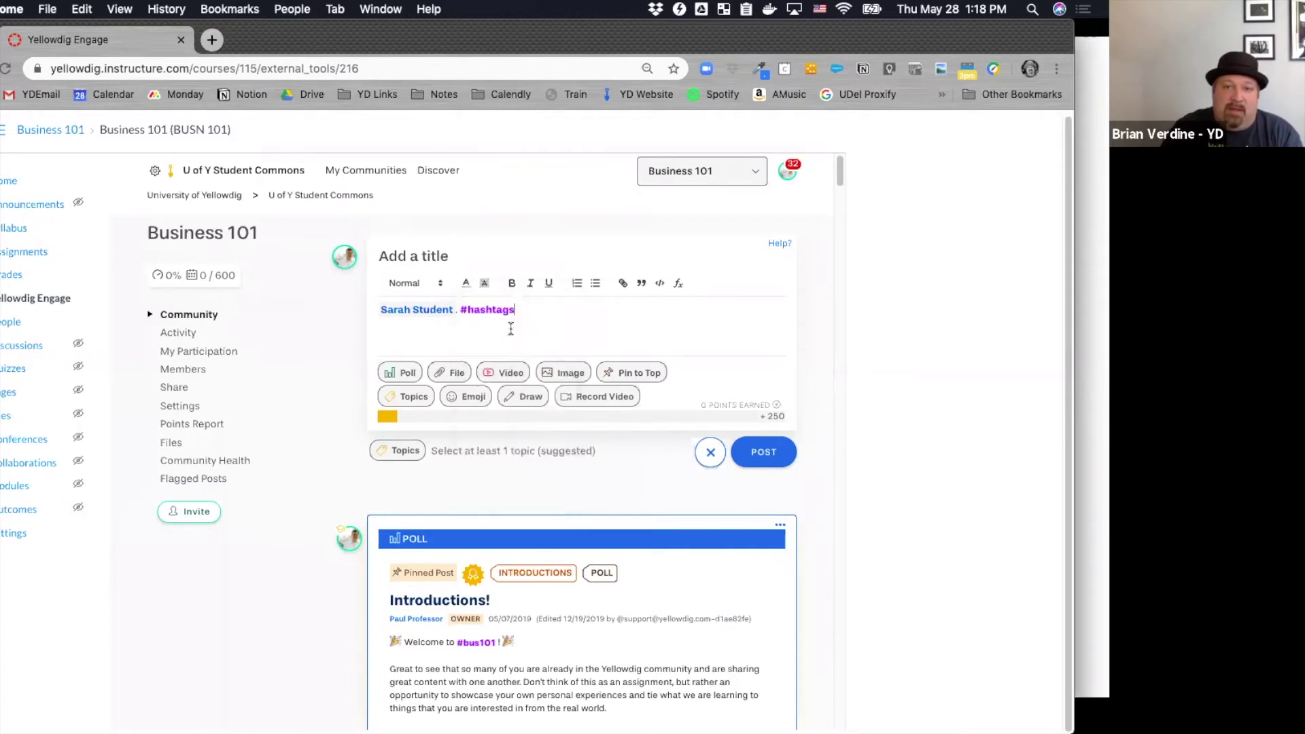
Step: Tag the new post with the ACCOUNTING and BREAKING NEWS topics
click(399, 397)
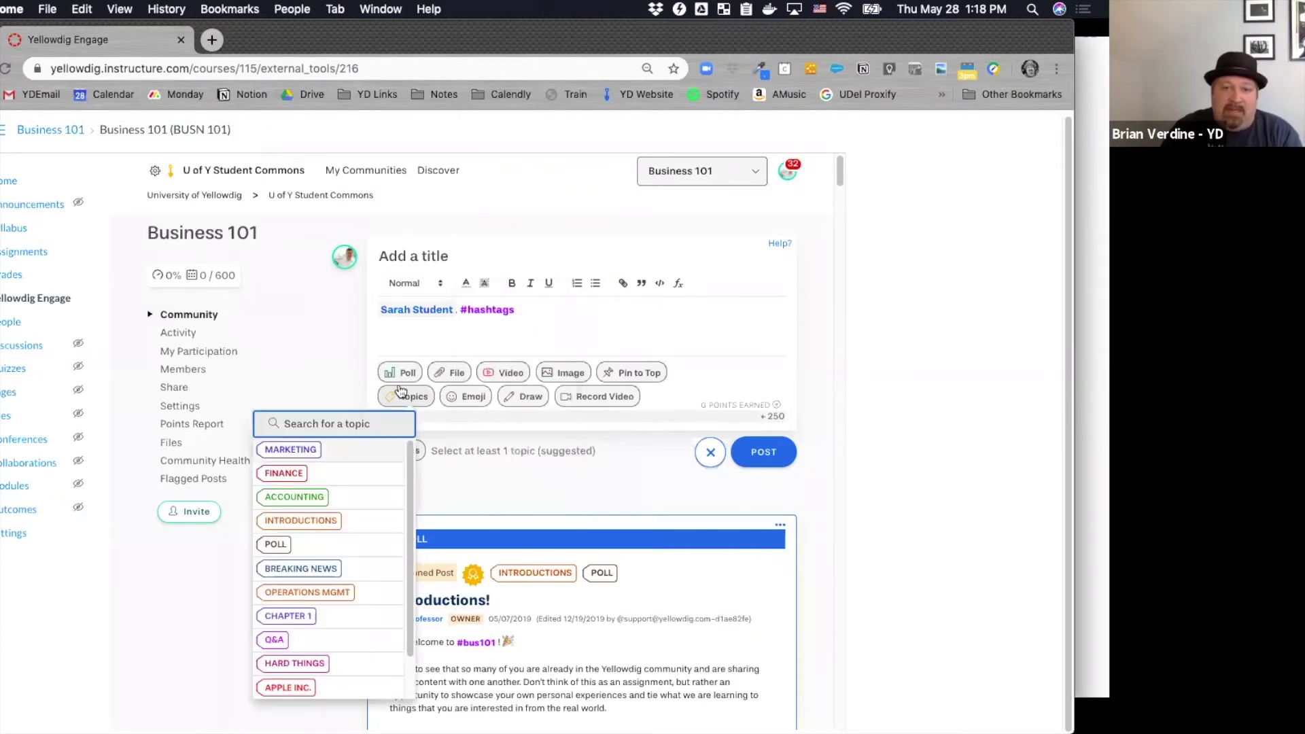
click(338, 486)
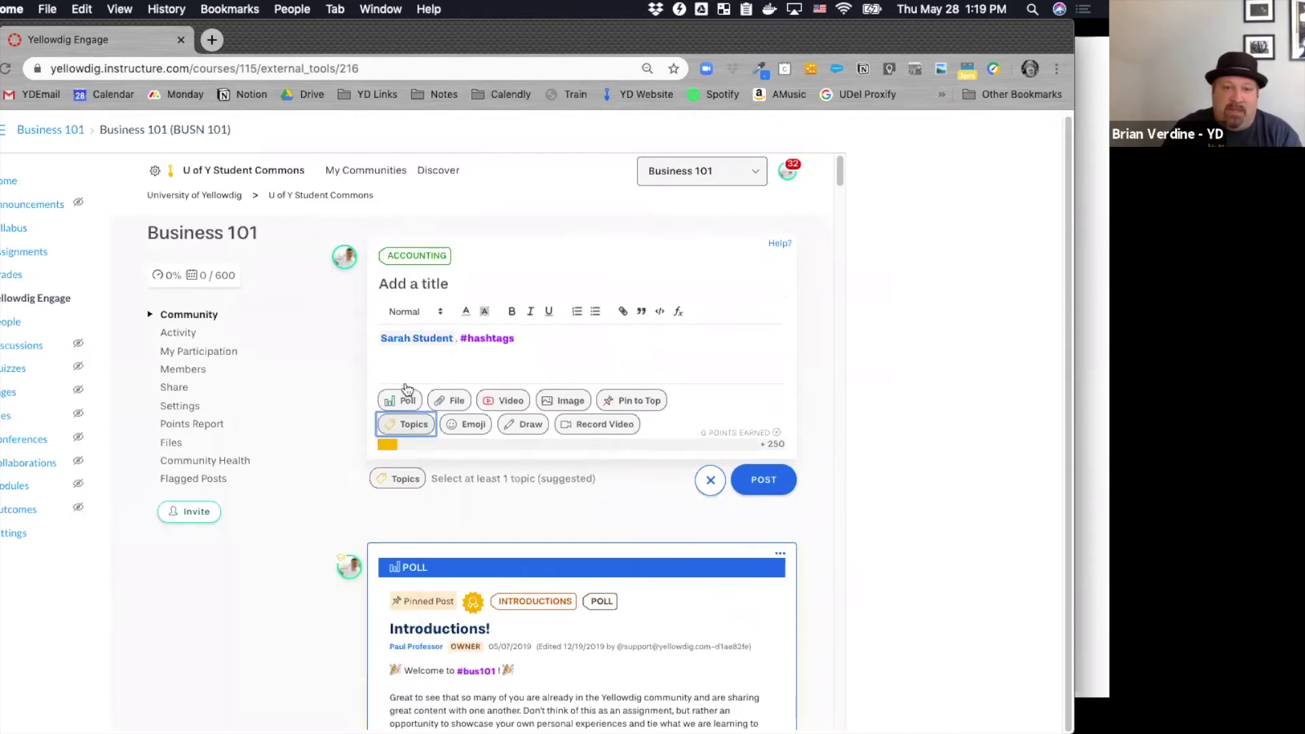
click(410, 425)
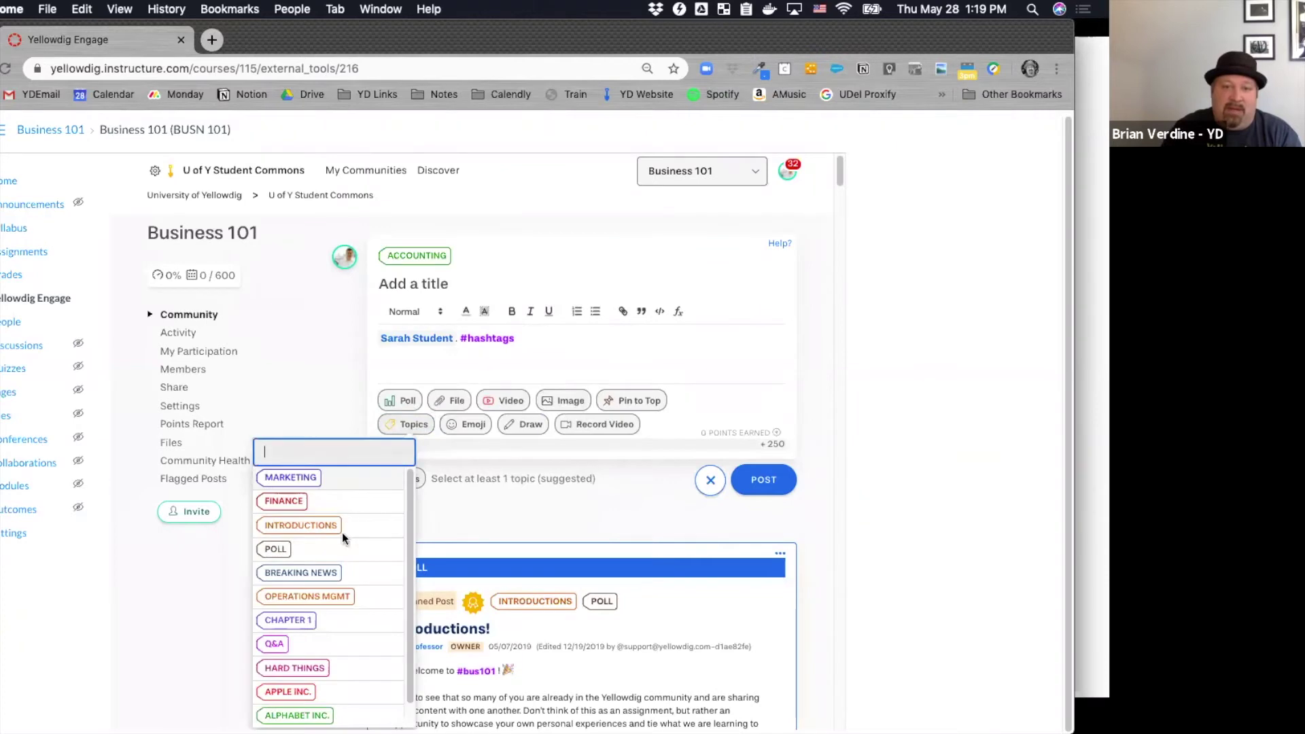
click(324, 569)
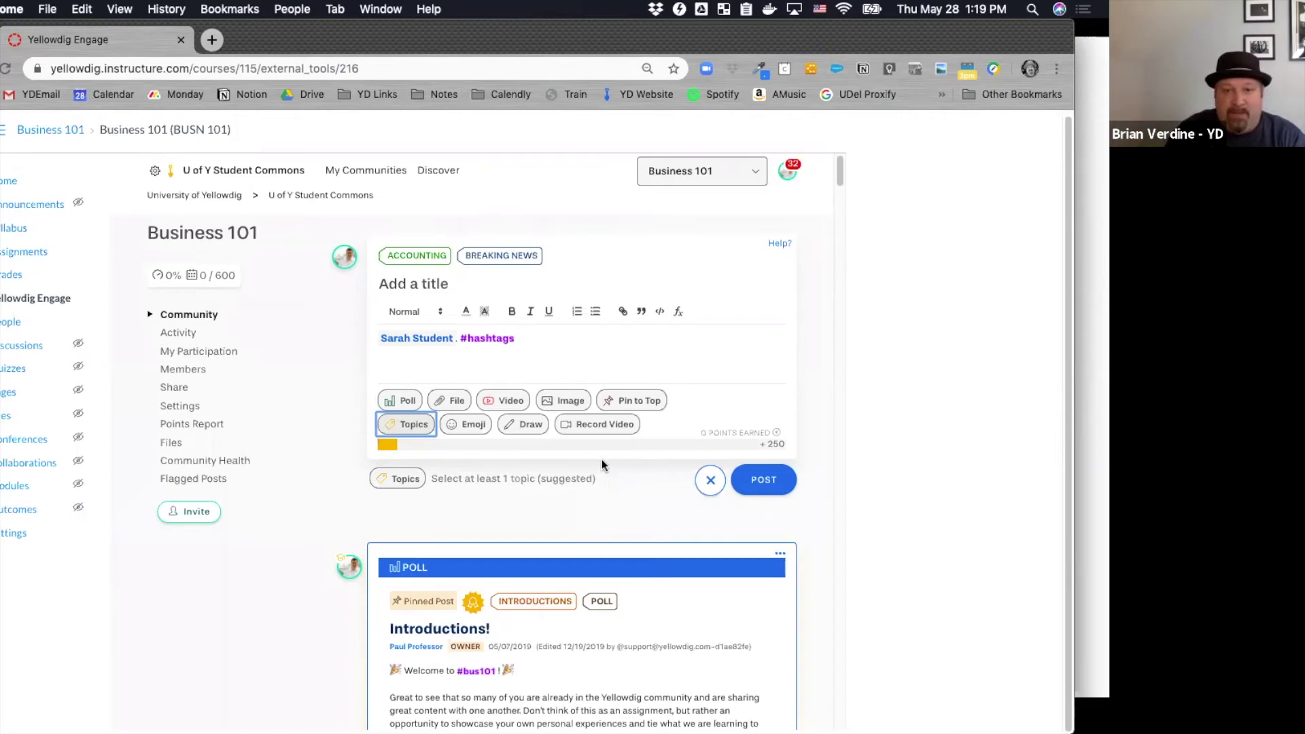
Step: Show the post's video recorder with its camera preview and close it without recording
click(594, 425)
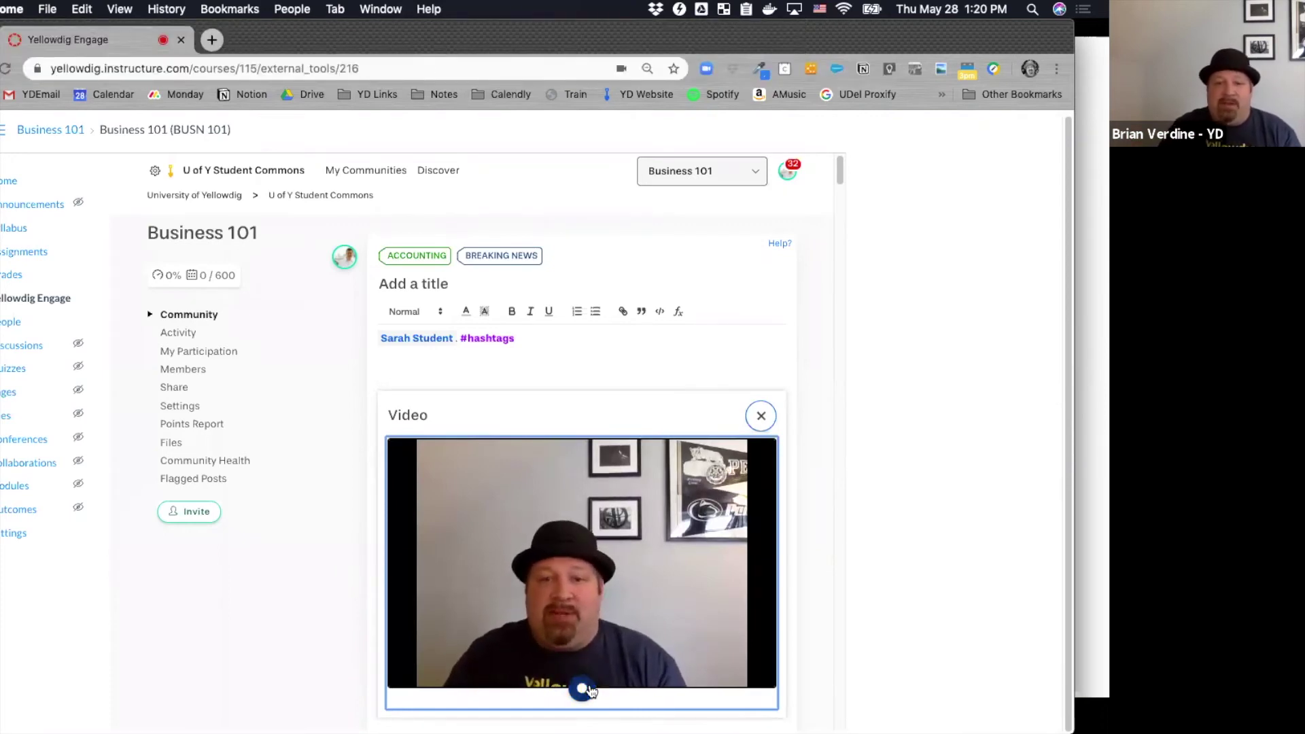
scroll(582, 537, down, 1)
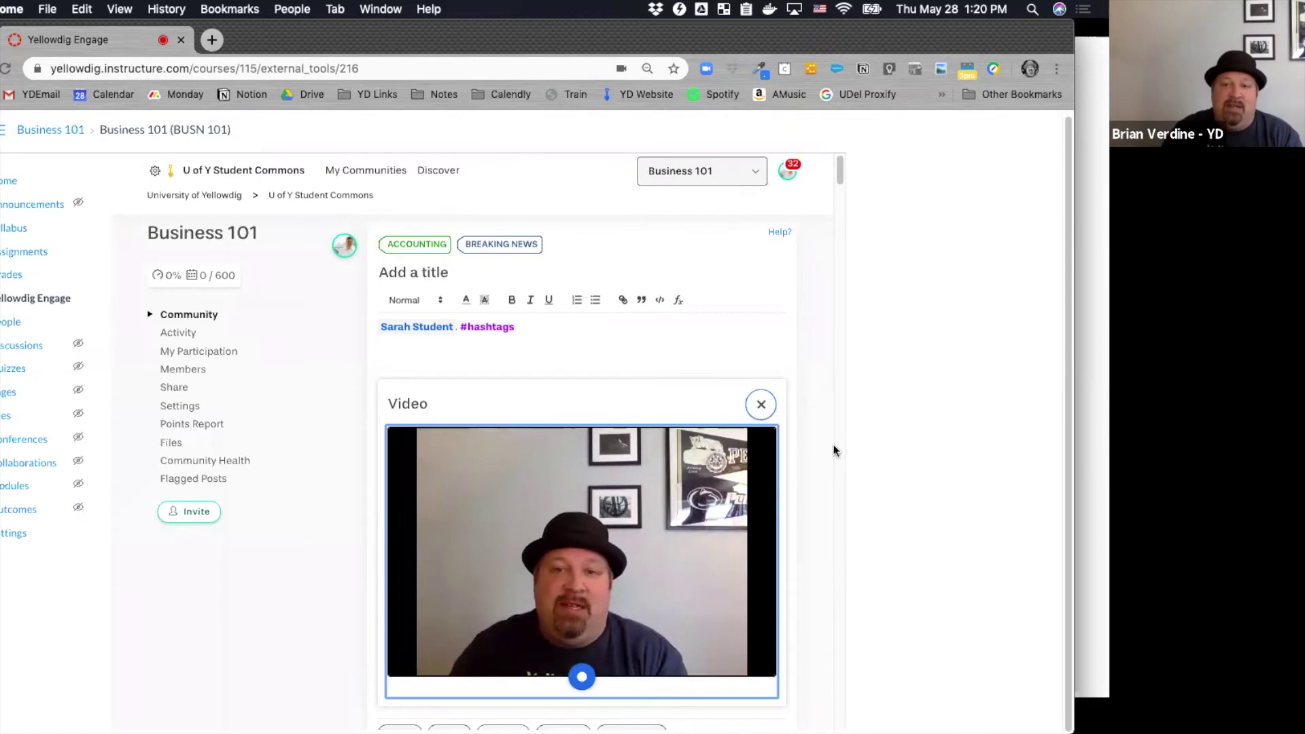
click(759, 406)
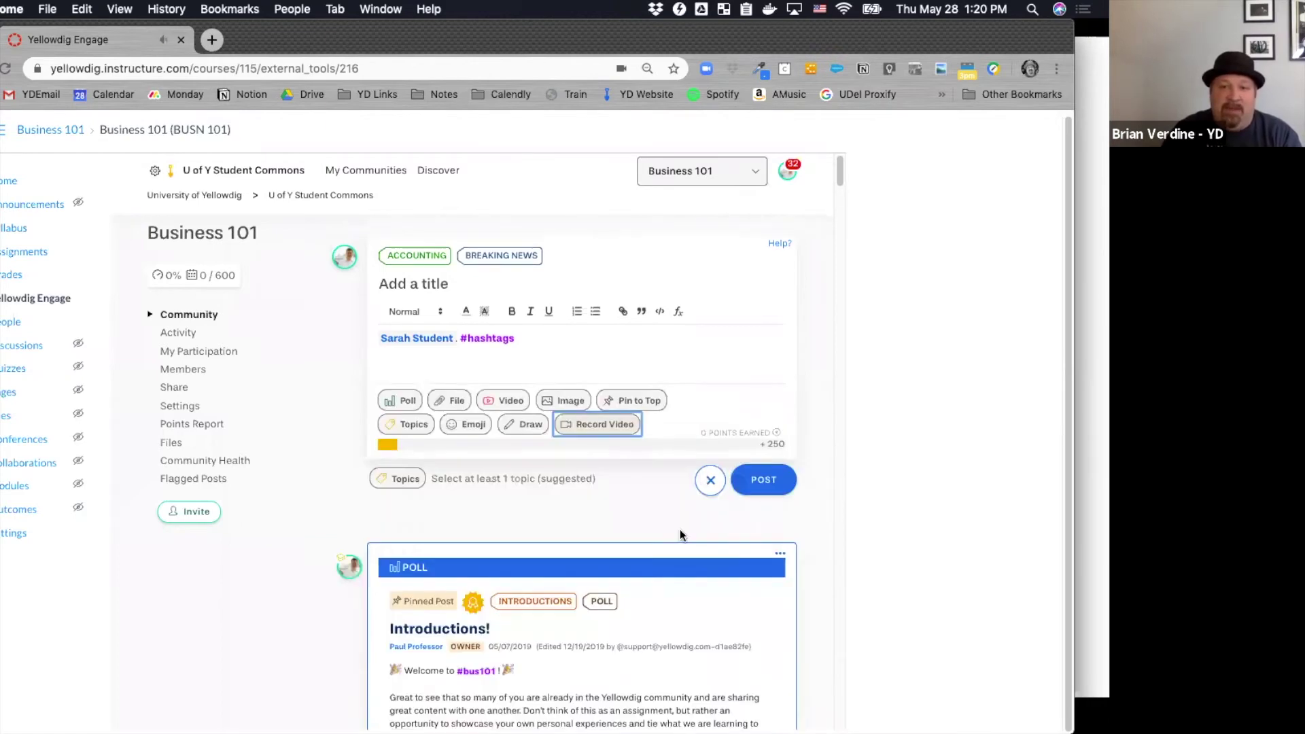
Step: Sketch a blue box with the post's Draw tool, show the background image upload without choosing a file, and discard the drawing
click(528, 432)
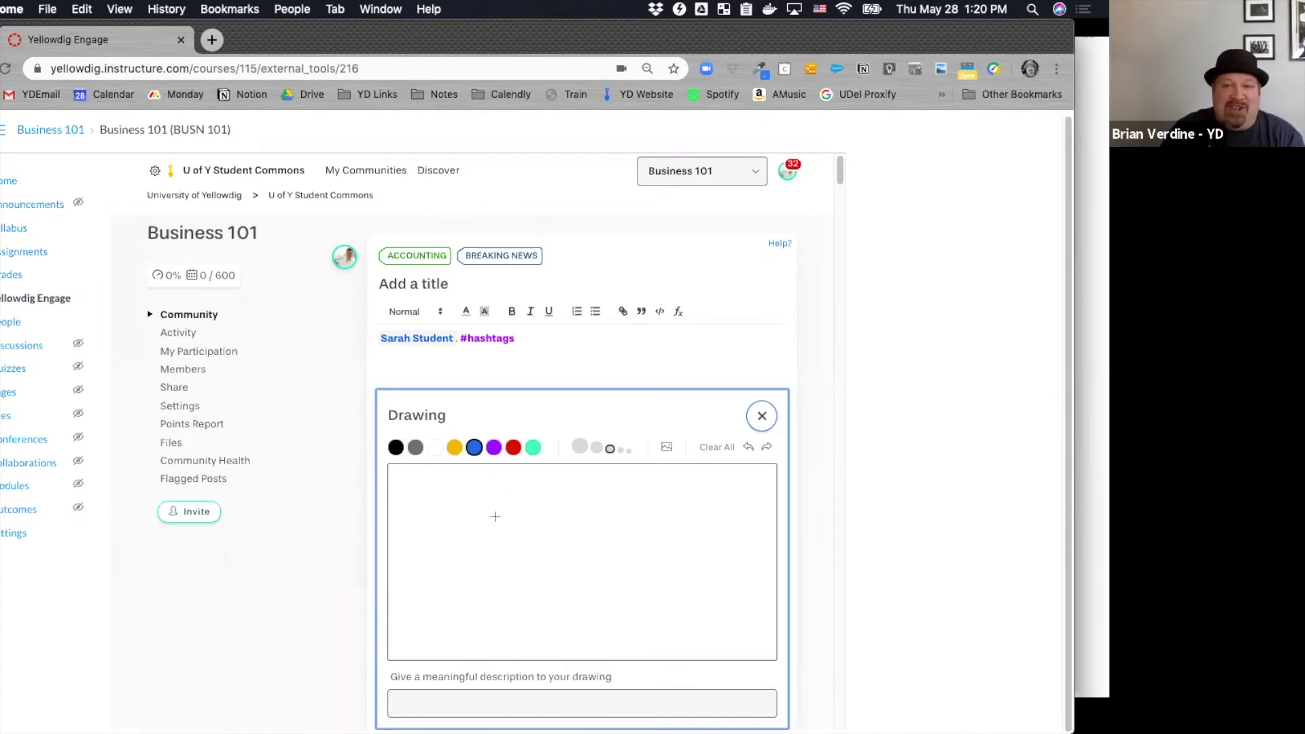
mouse_move(505, 509)
mouse_down()
mouse_move(492, 562)
mouse_move(586, 517)
mouse_move(505, 511)
mouse_move(571, 537)
mouse_up()
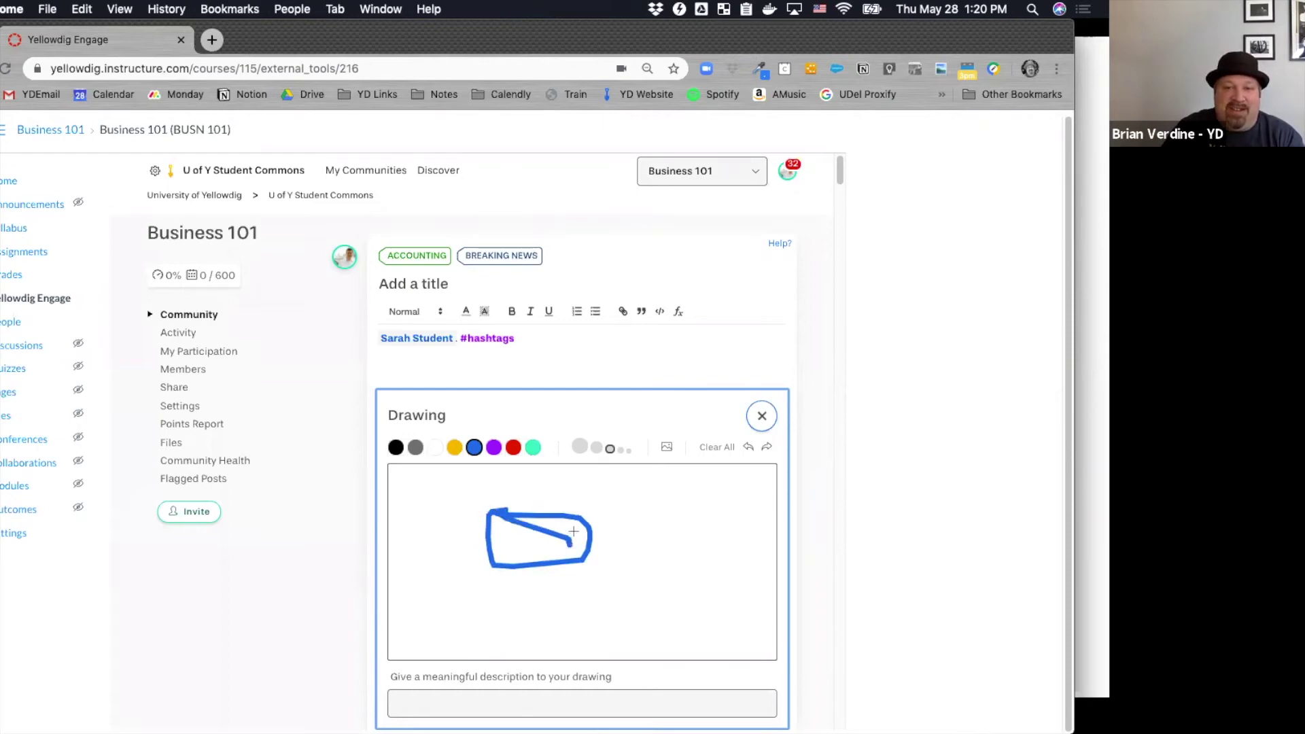
drag(587, 527, 572, 534)
click(666, 448)
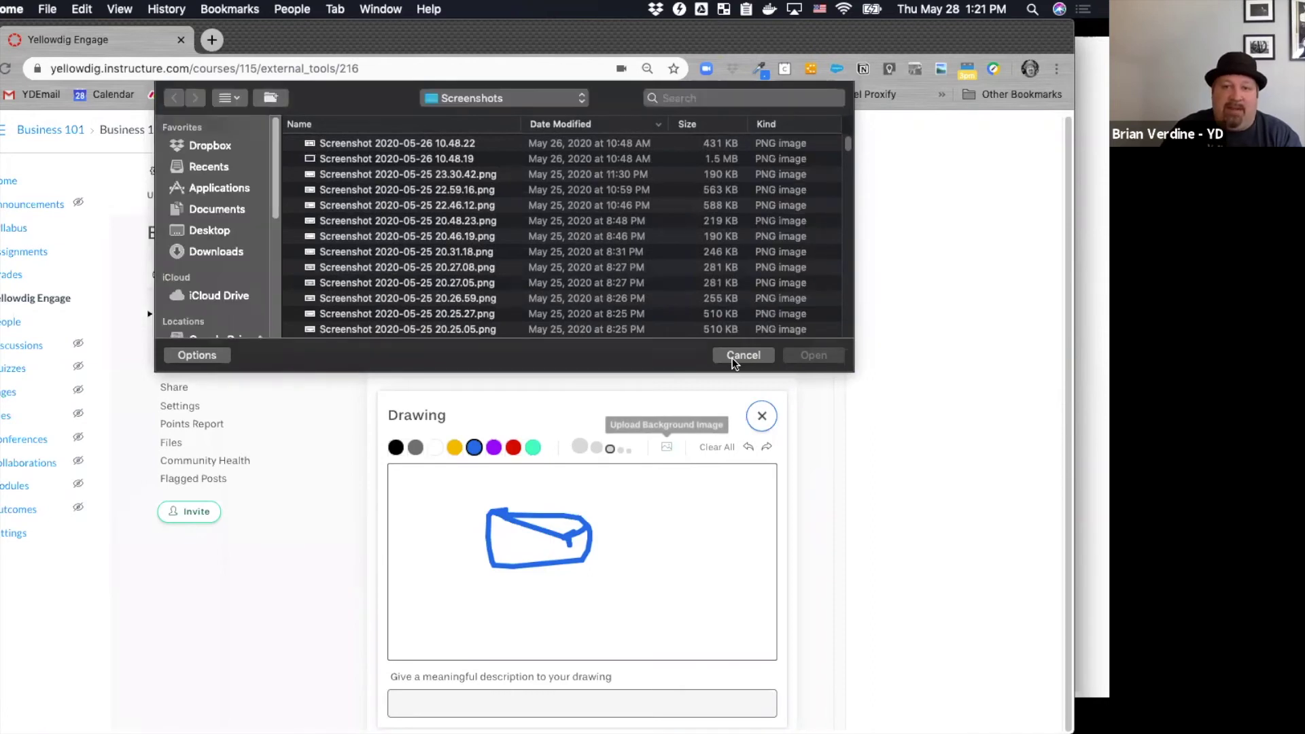
key(Escape)
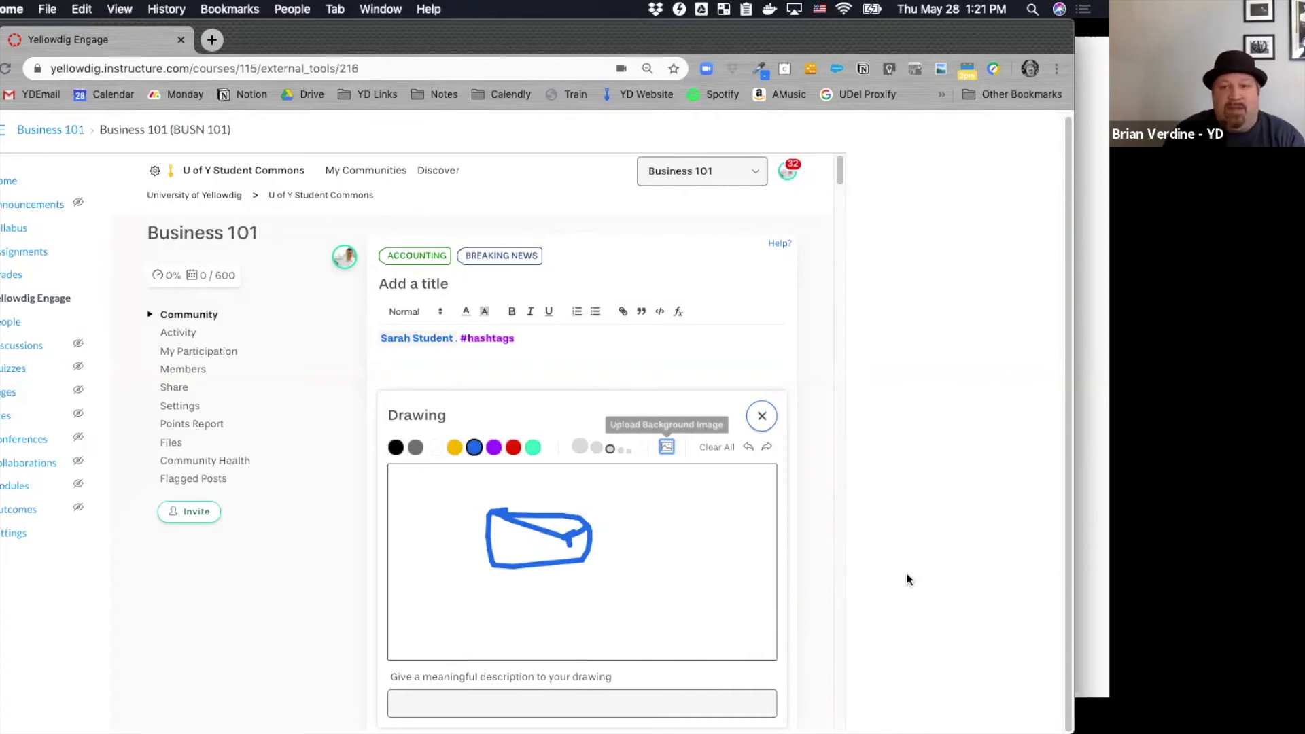
click(763, 417)
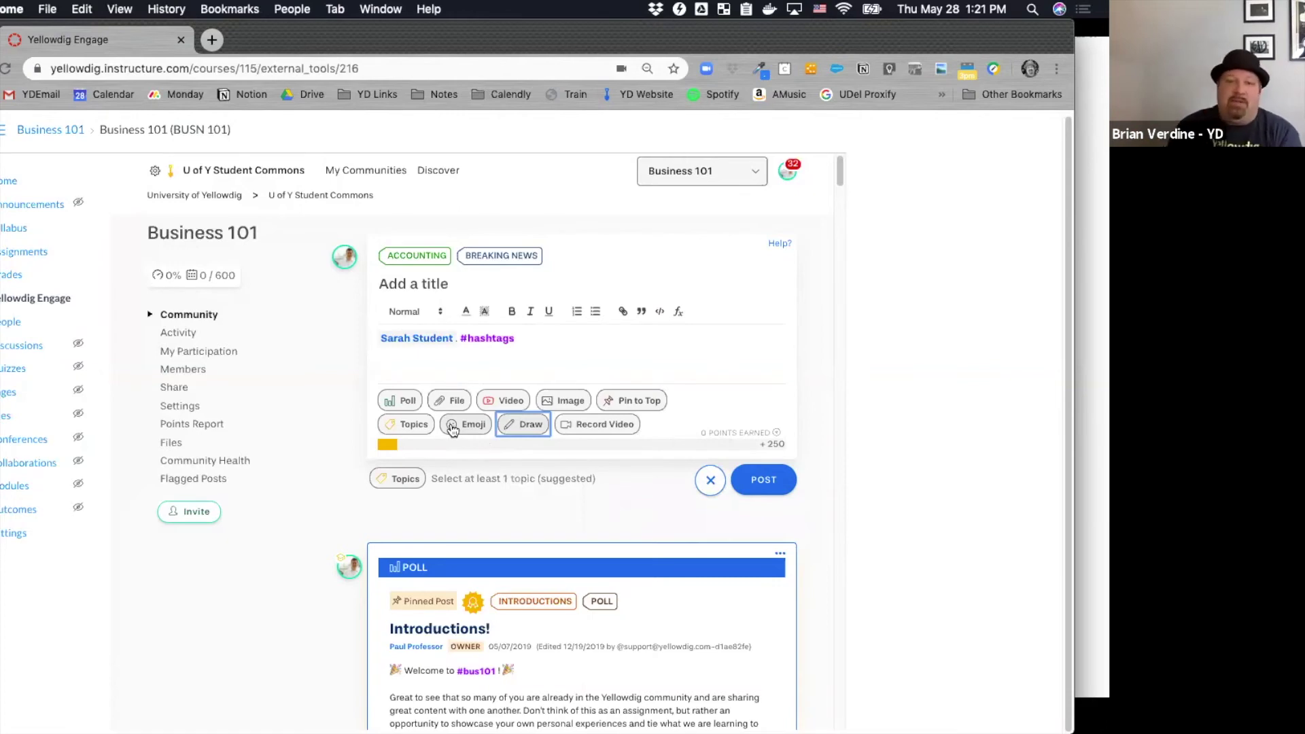
Step: Show the post's poll settings for answer options, result visibility and poll length, and close the poll
click(405, 401)
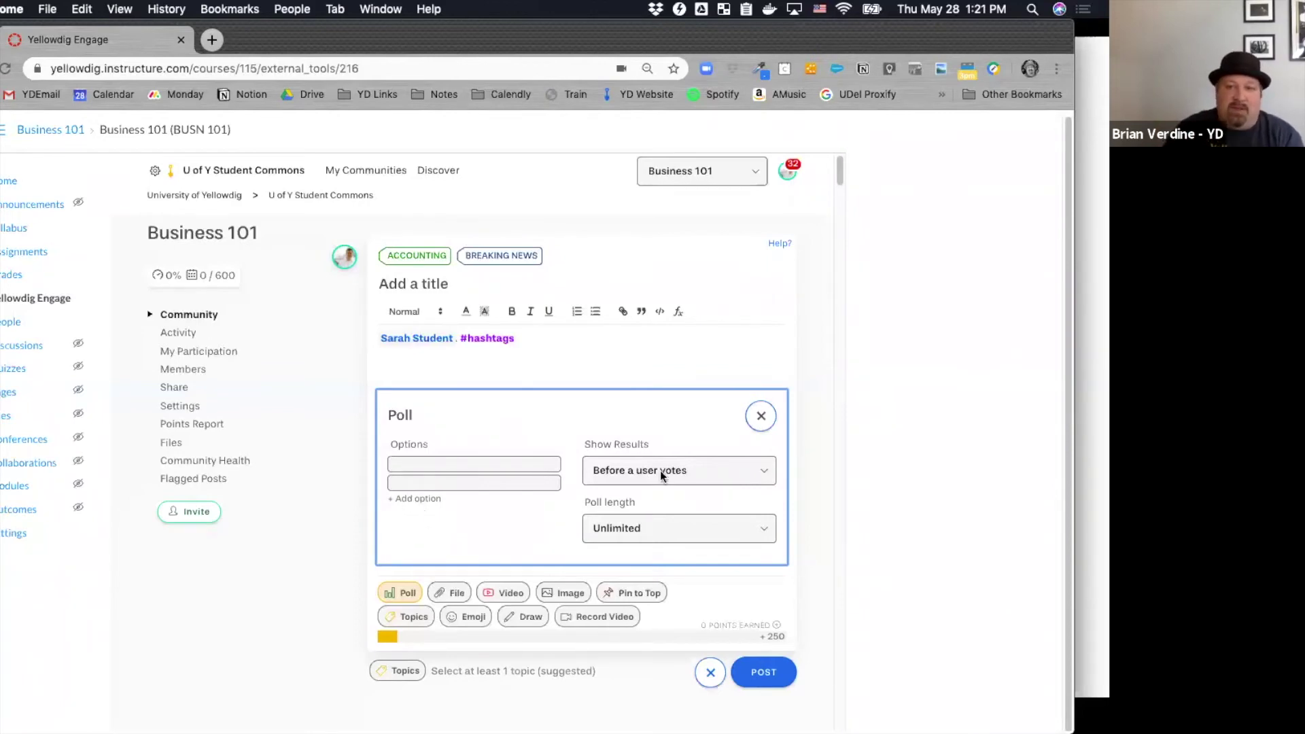
click(758, 417)
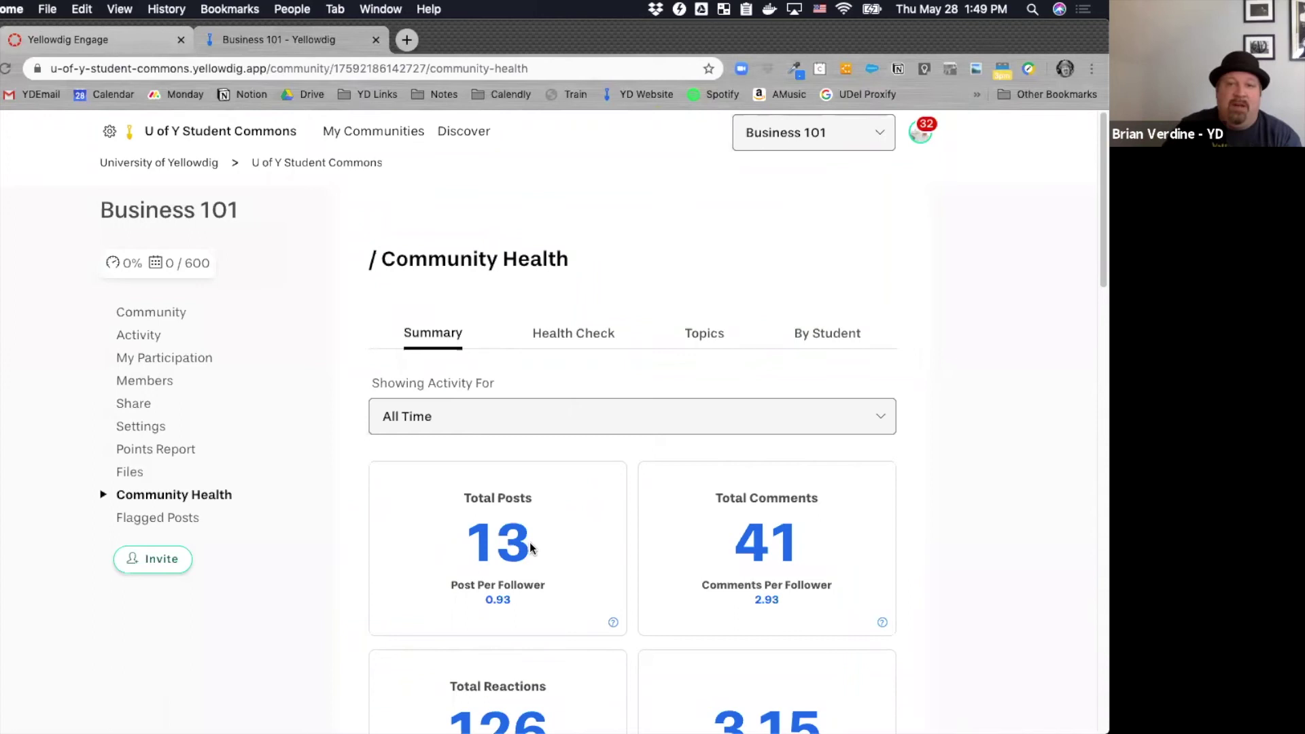
Step: Review the Business 101 Community Health summary and the Best Practices Checklist in its Health Check
scroll(553, 516, down, 4)
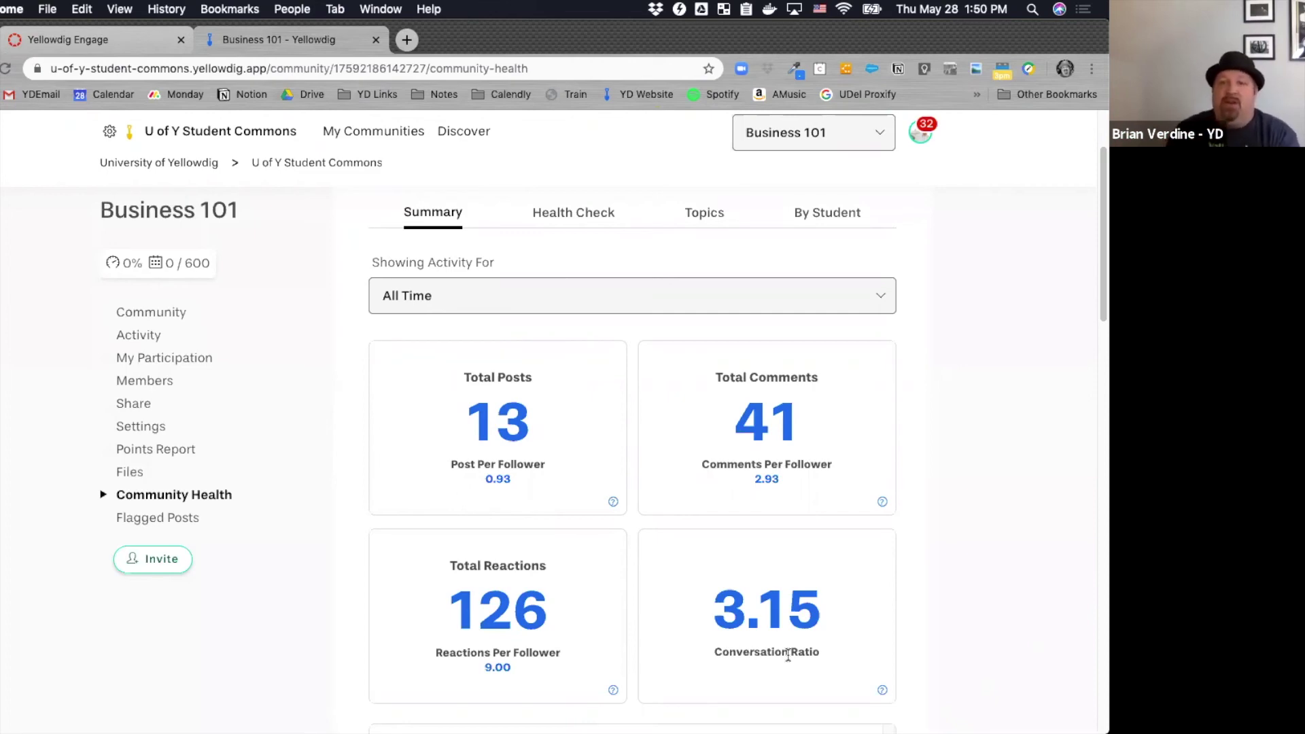
click(589, 212)
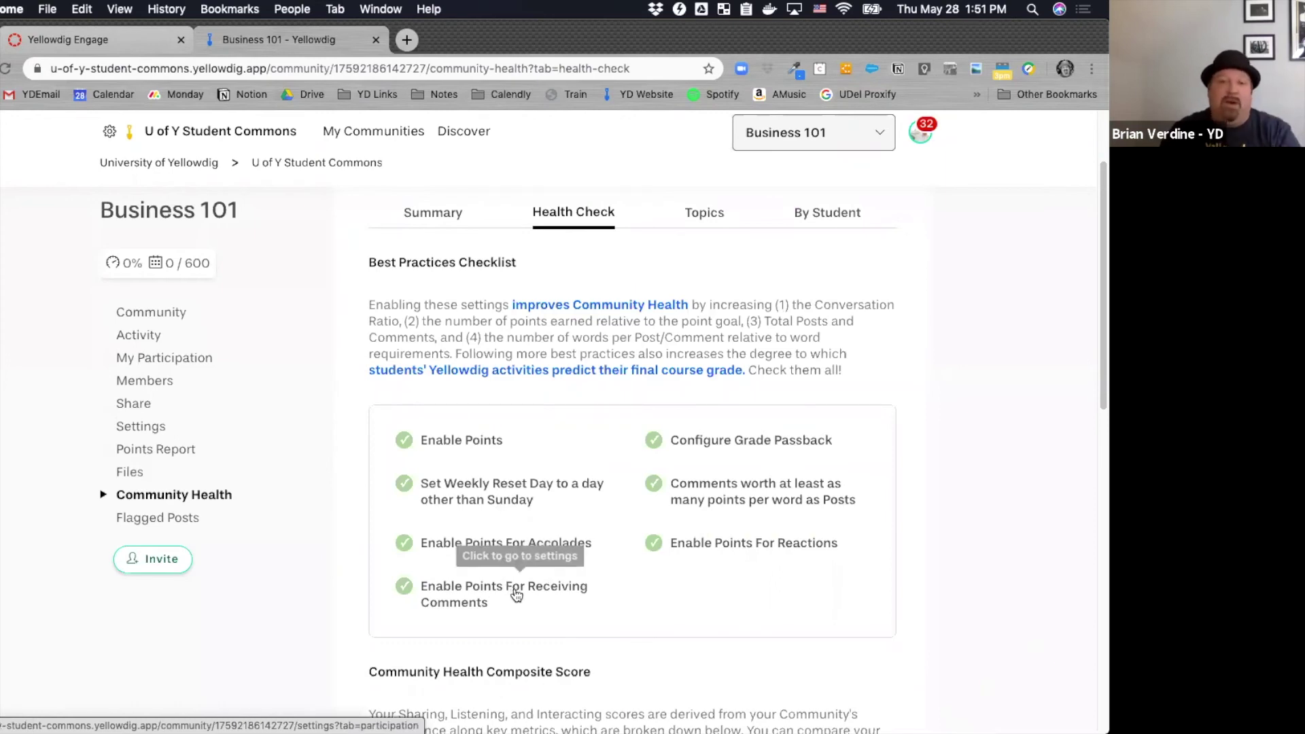
scroll(609, 584, down, 1)
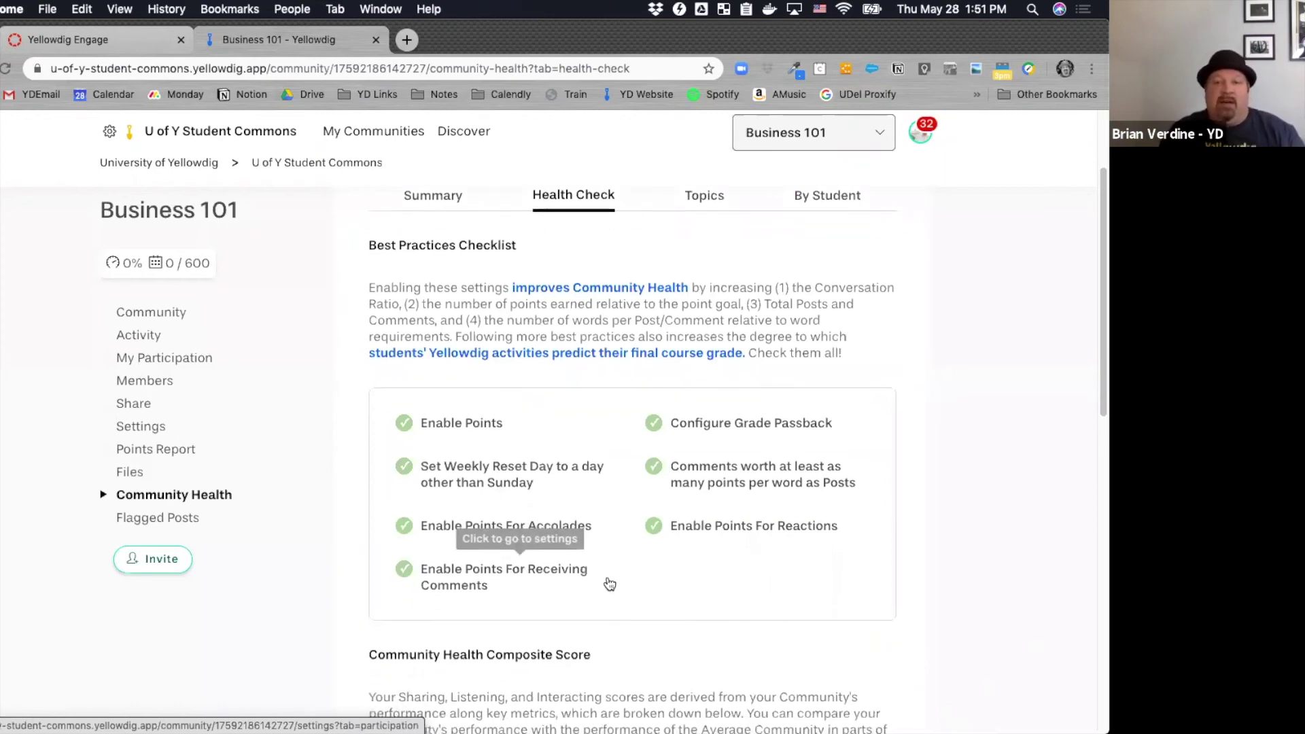
Step: Examine the Community Health Composite Score and the Sharing Score metrics compared with All of Yellowdig
scroll(609, 584, down, 6)
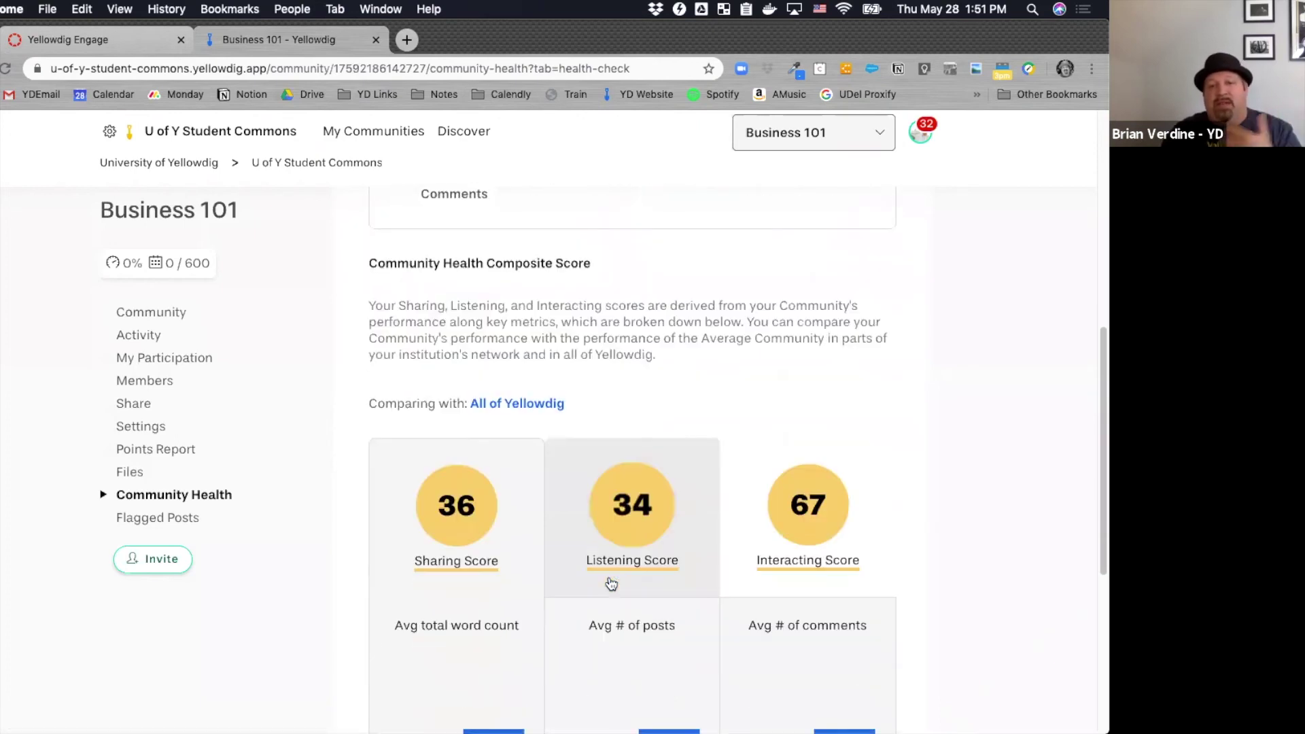
scroll(622, 575, down, 1)
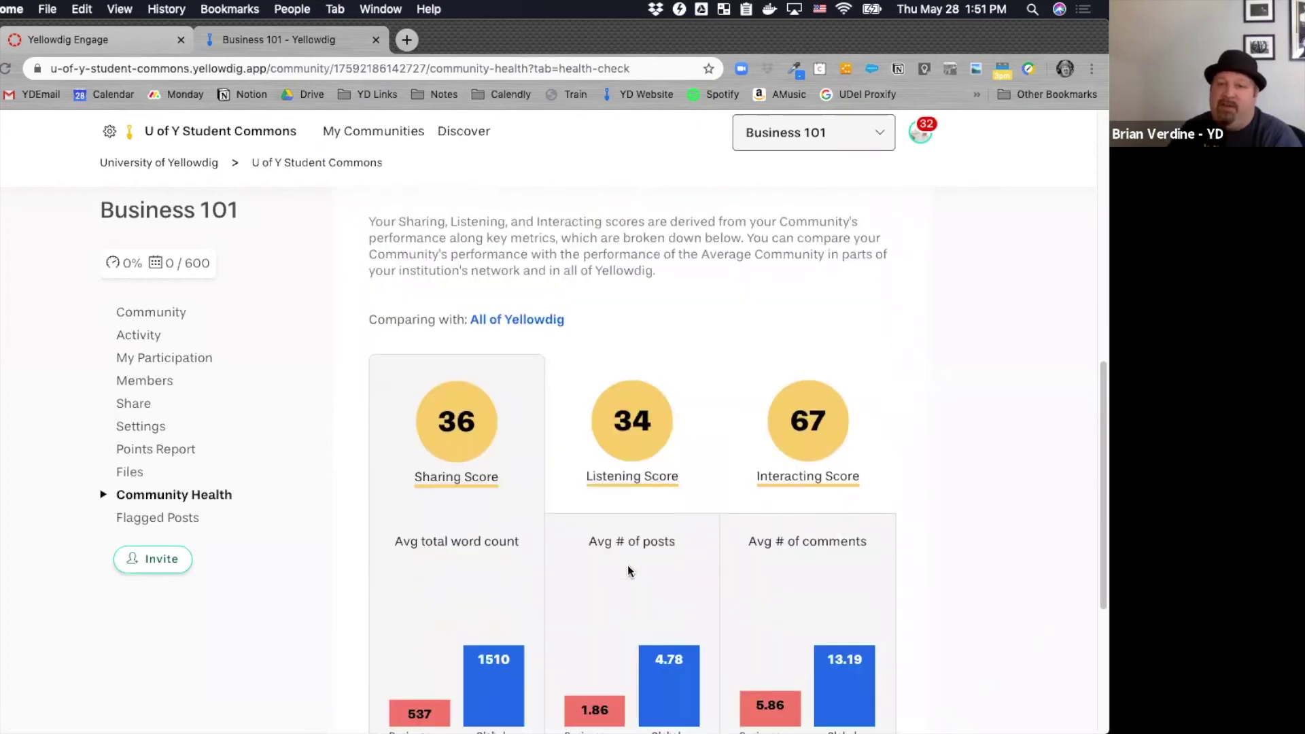
scroll(626, 567, up, 1)
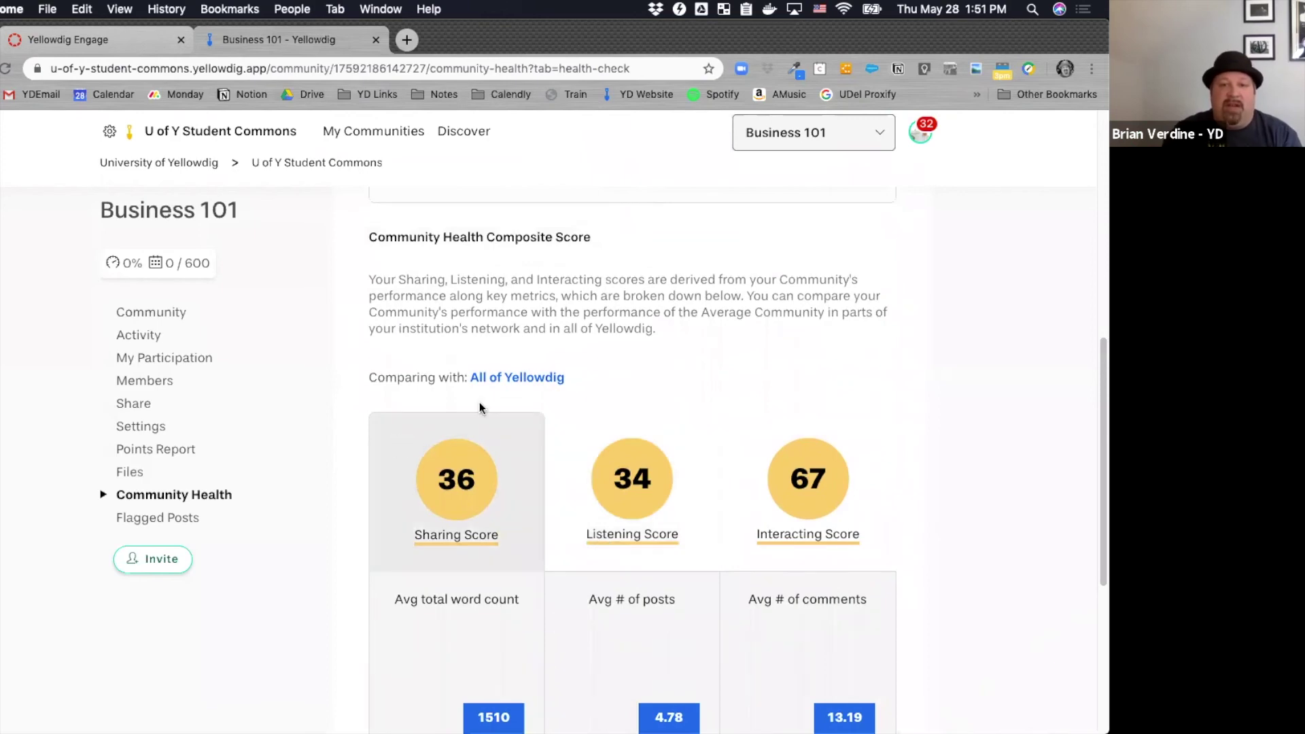
scroll(482, 401, down, 1)
scroll(489, 403, down, 2)
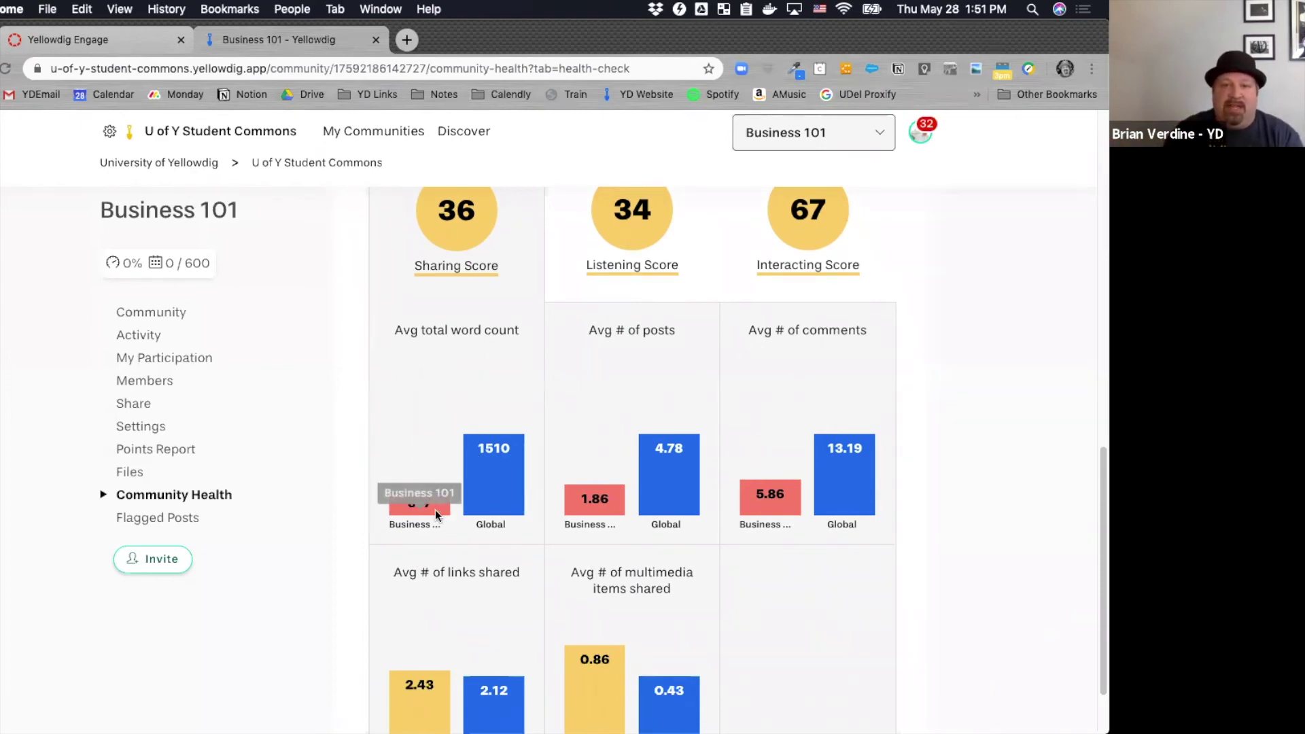
mouse_move(431, 511)
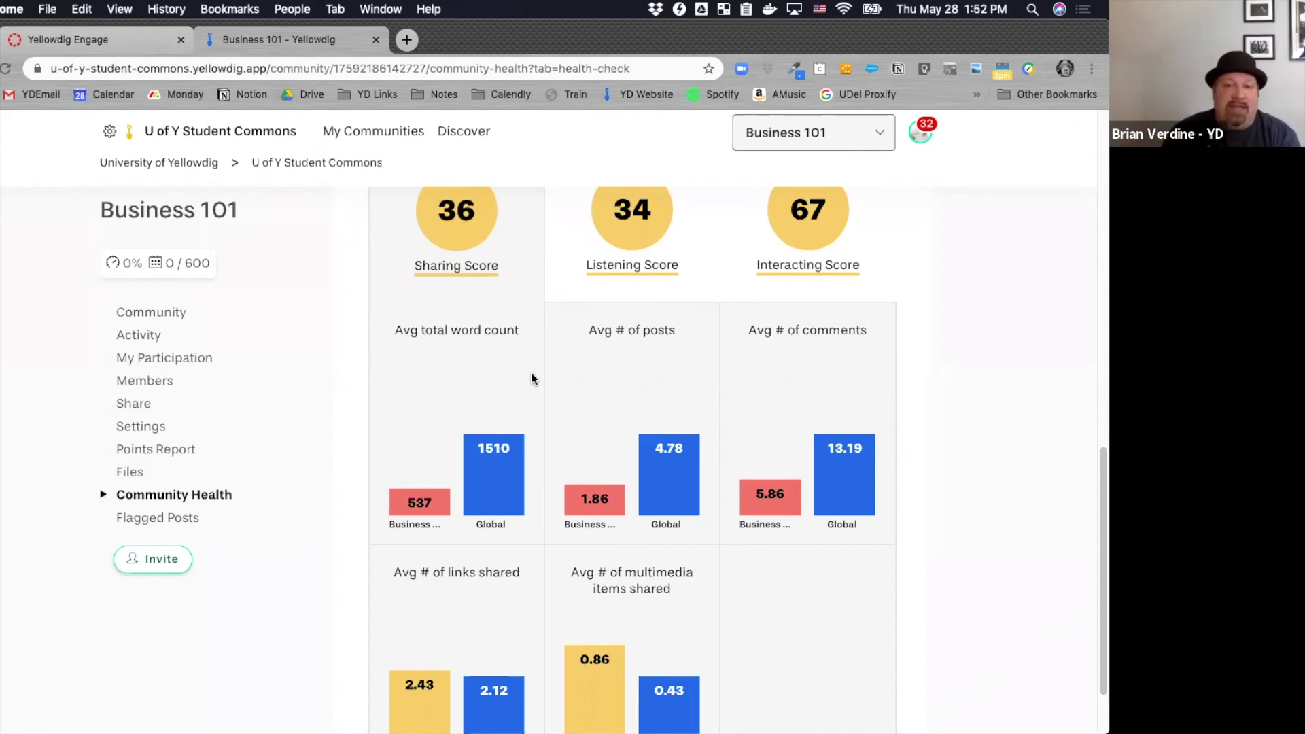
scroll(710, 567, down, 2)
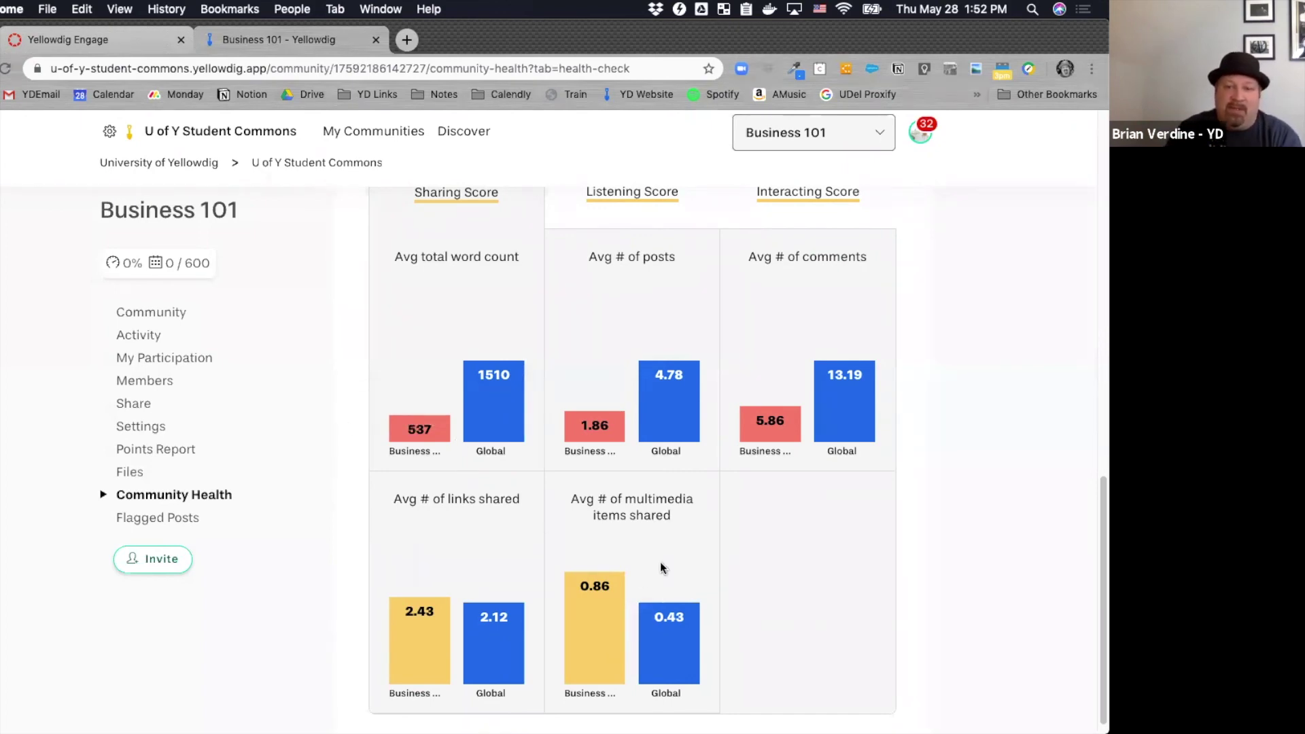
scroll(805, 625, up, 3)
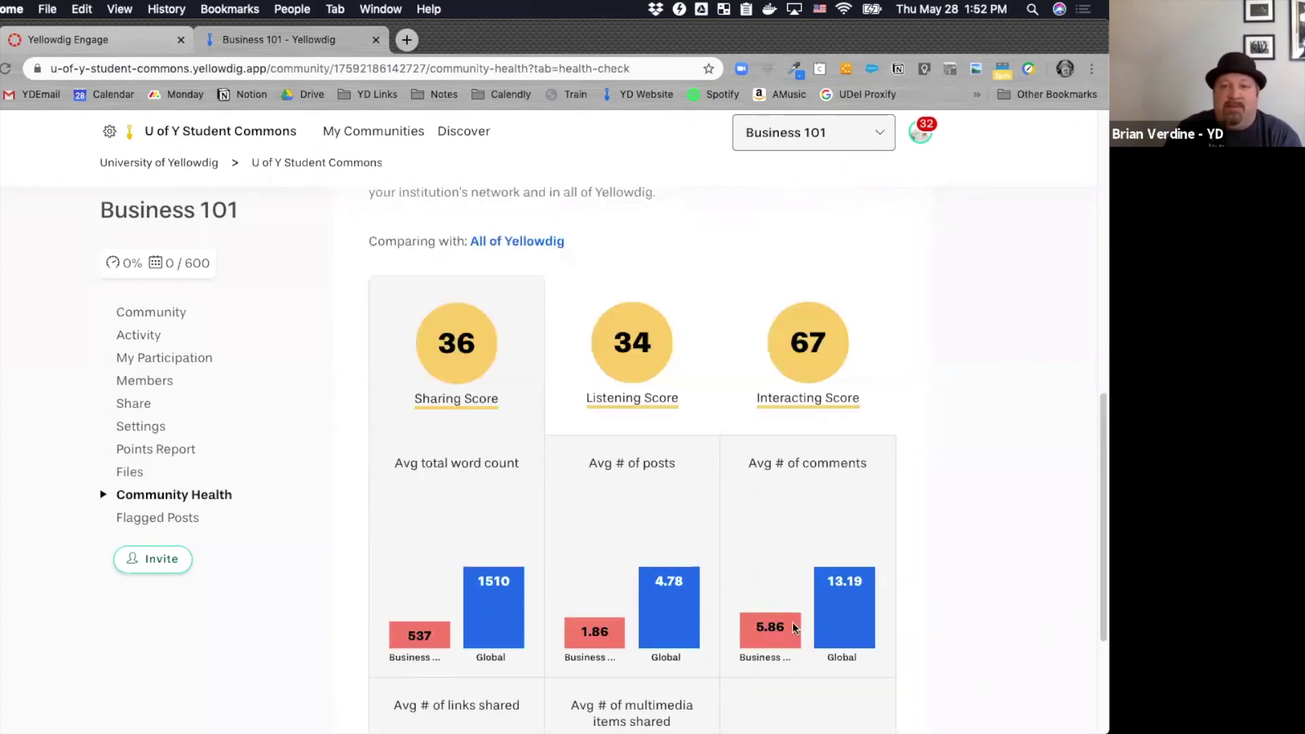
Step: Review the metric comparisons behind the Listening Score and the Interacting Score
click(701, 425)
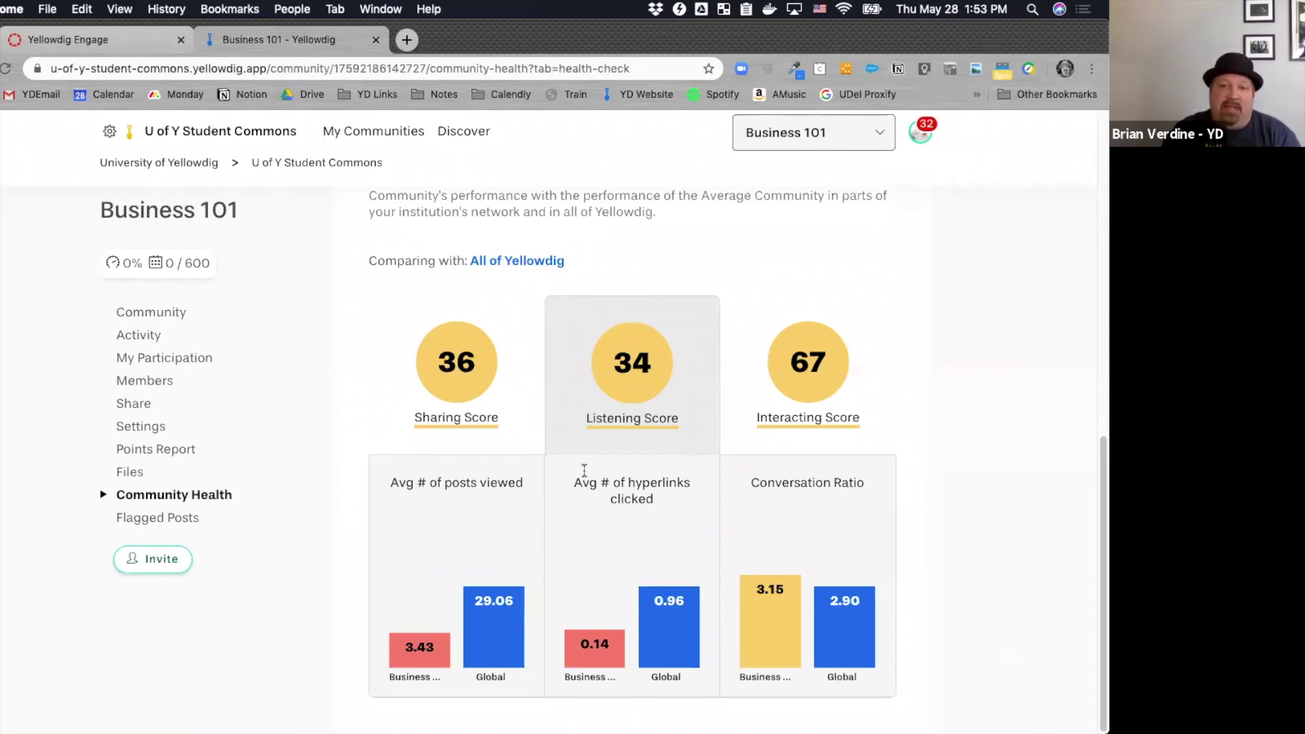
click(743, 446)
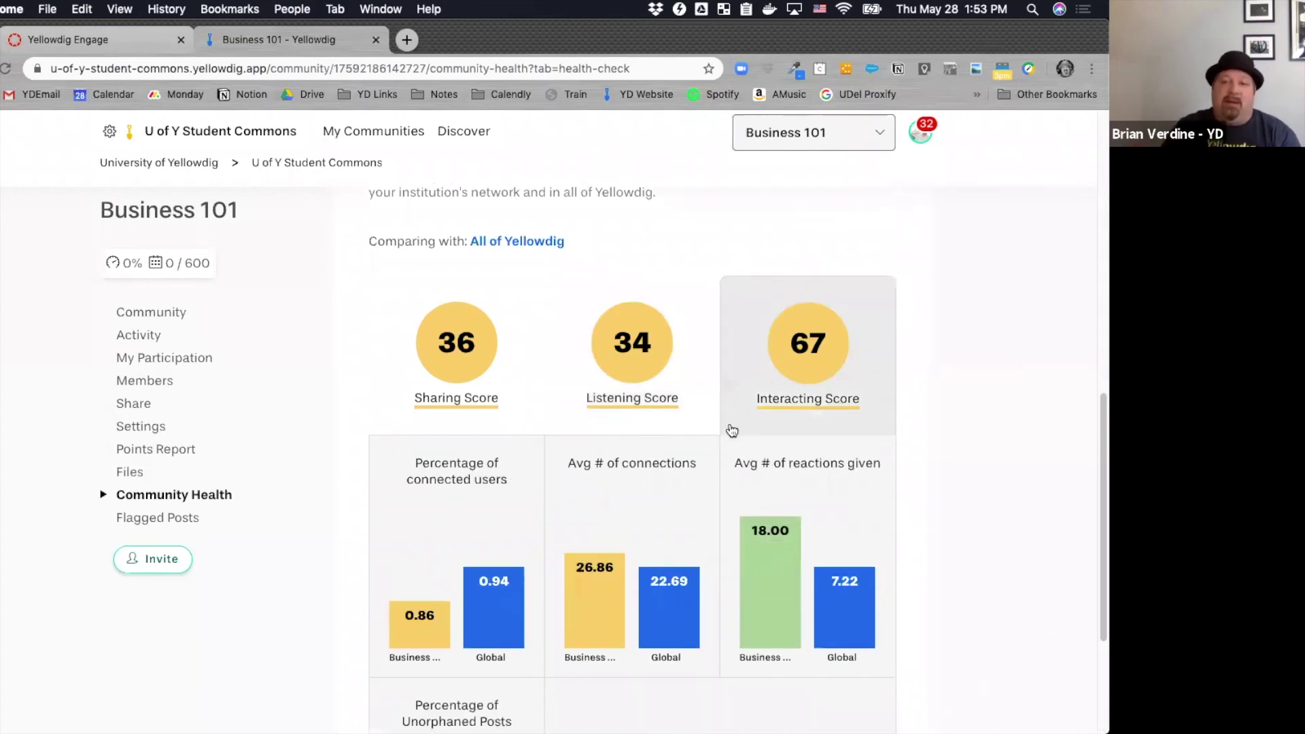
scroll(720, 436, down, 2)
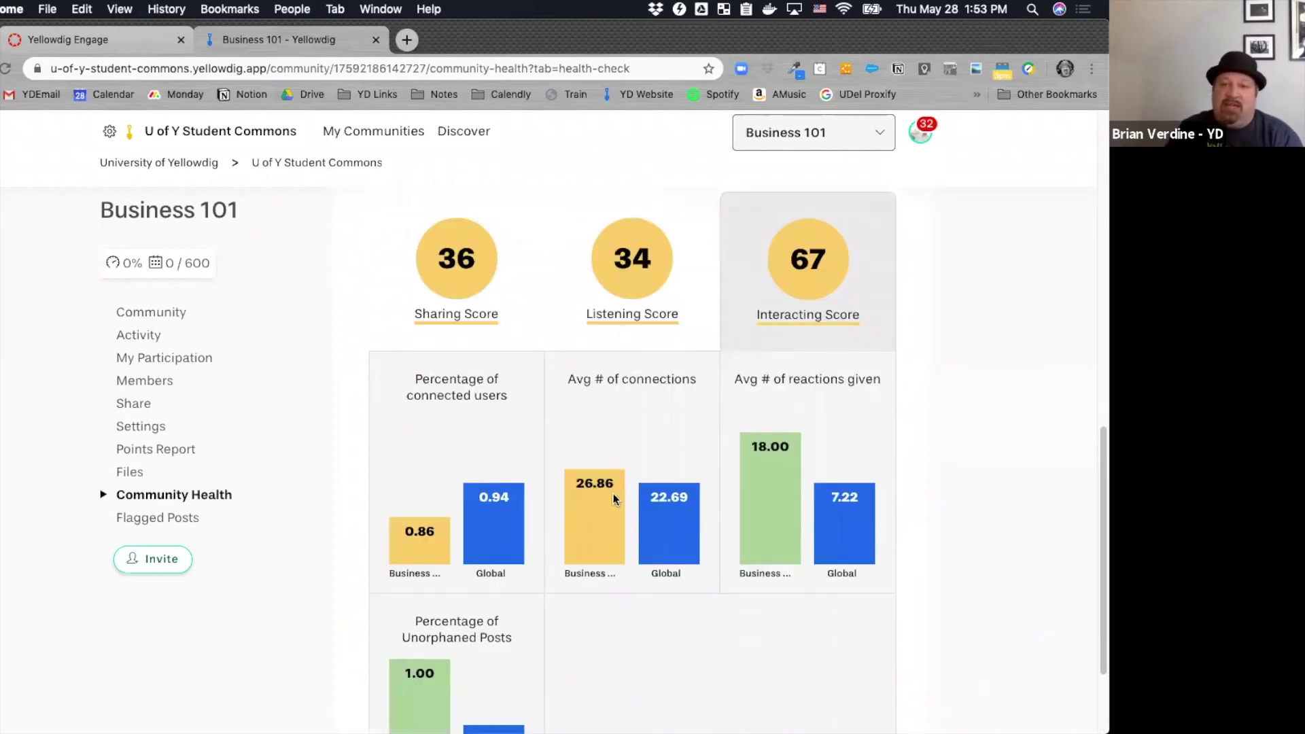